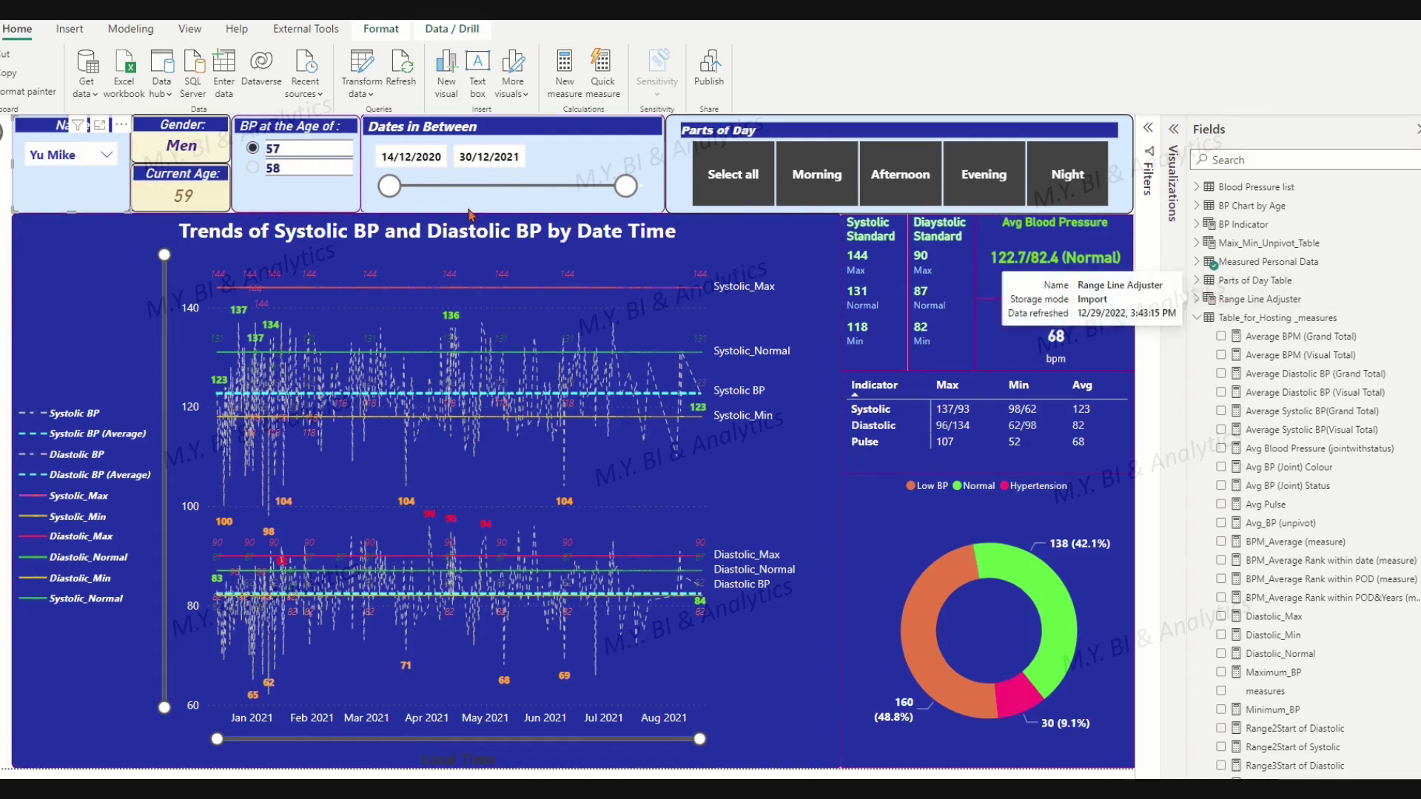
# - Switch the age slicer to 58, then set it back to 57
pyautogui.click(253, 169)
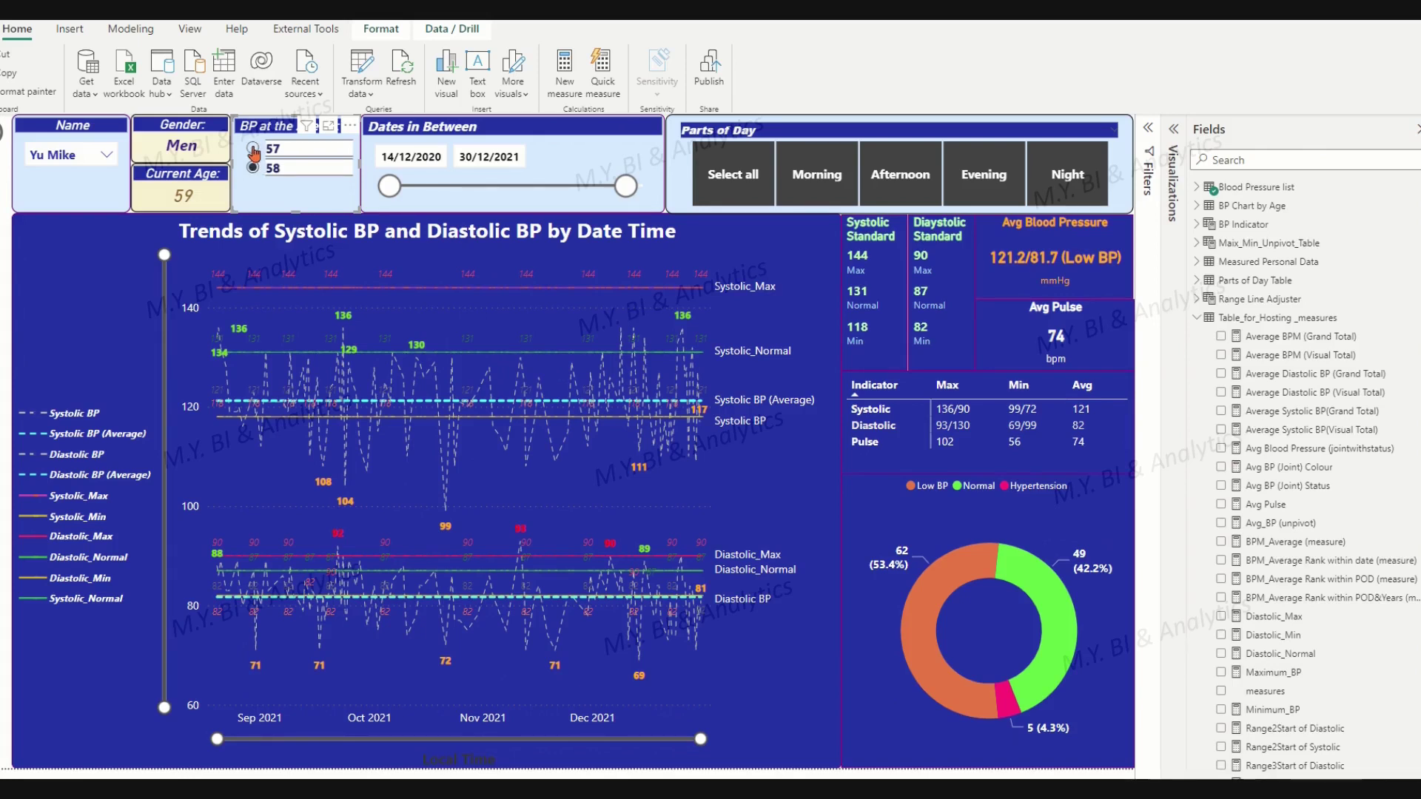
pyautogui.click(253, 151)
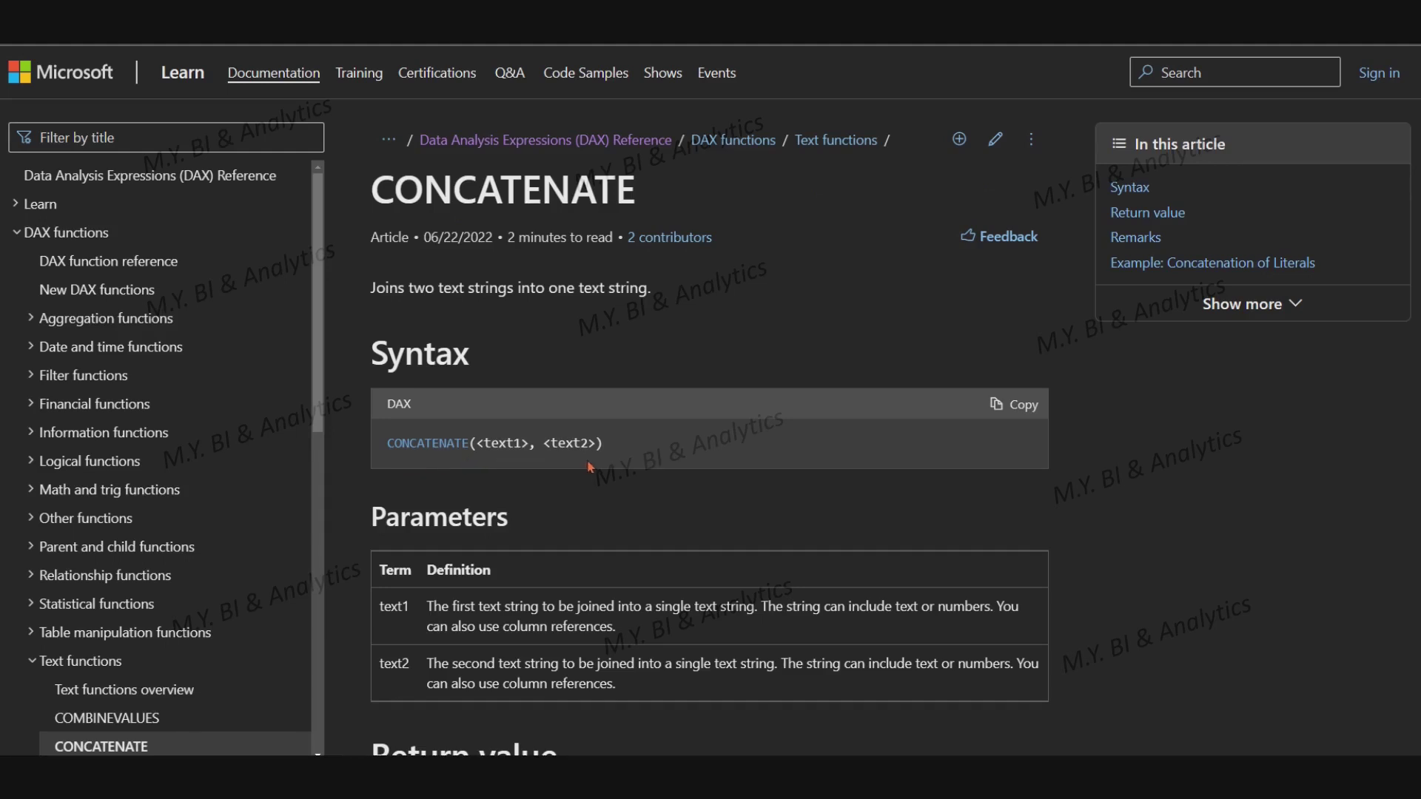
# - Read the CONCATENATE article's Remarks and its examples of joining text with the & operator
pyautogui.scroll(-10, 590, 468)
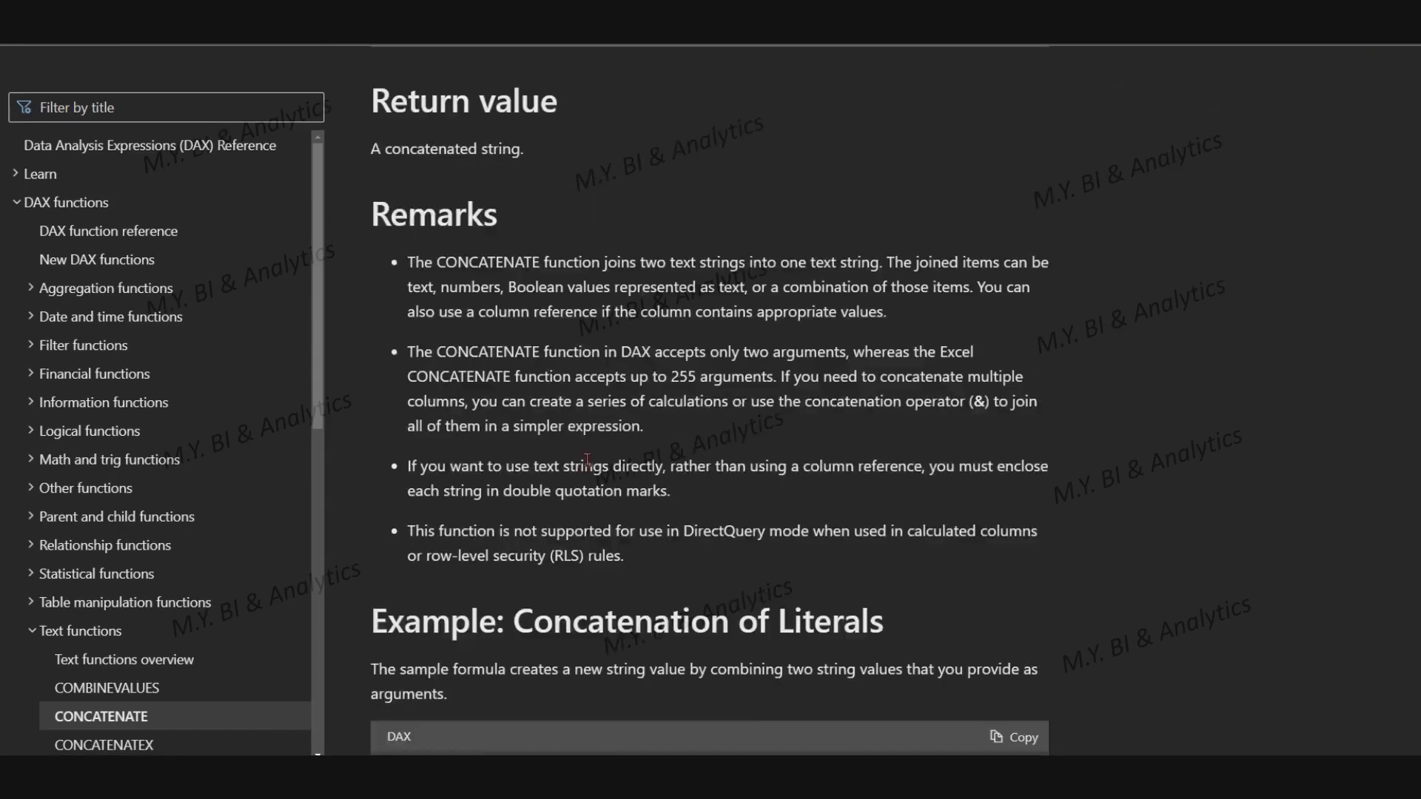
pyautogui.scroll(-4, 587, 460)
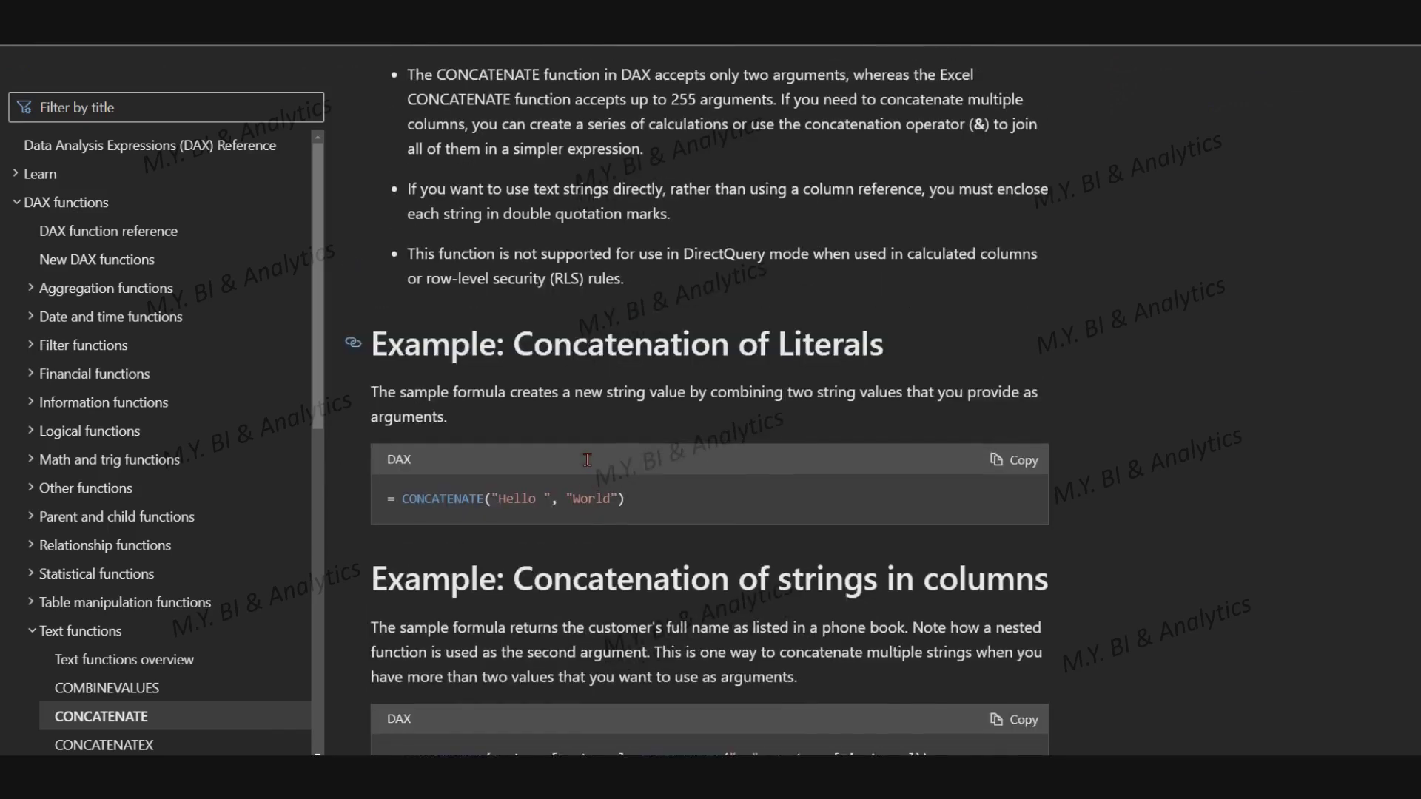
pyautogui.scroll(-3, 590, 467)
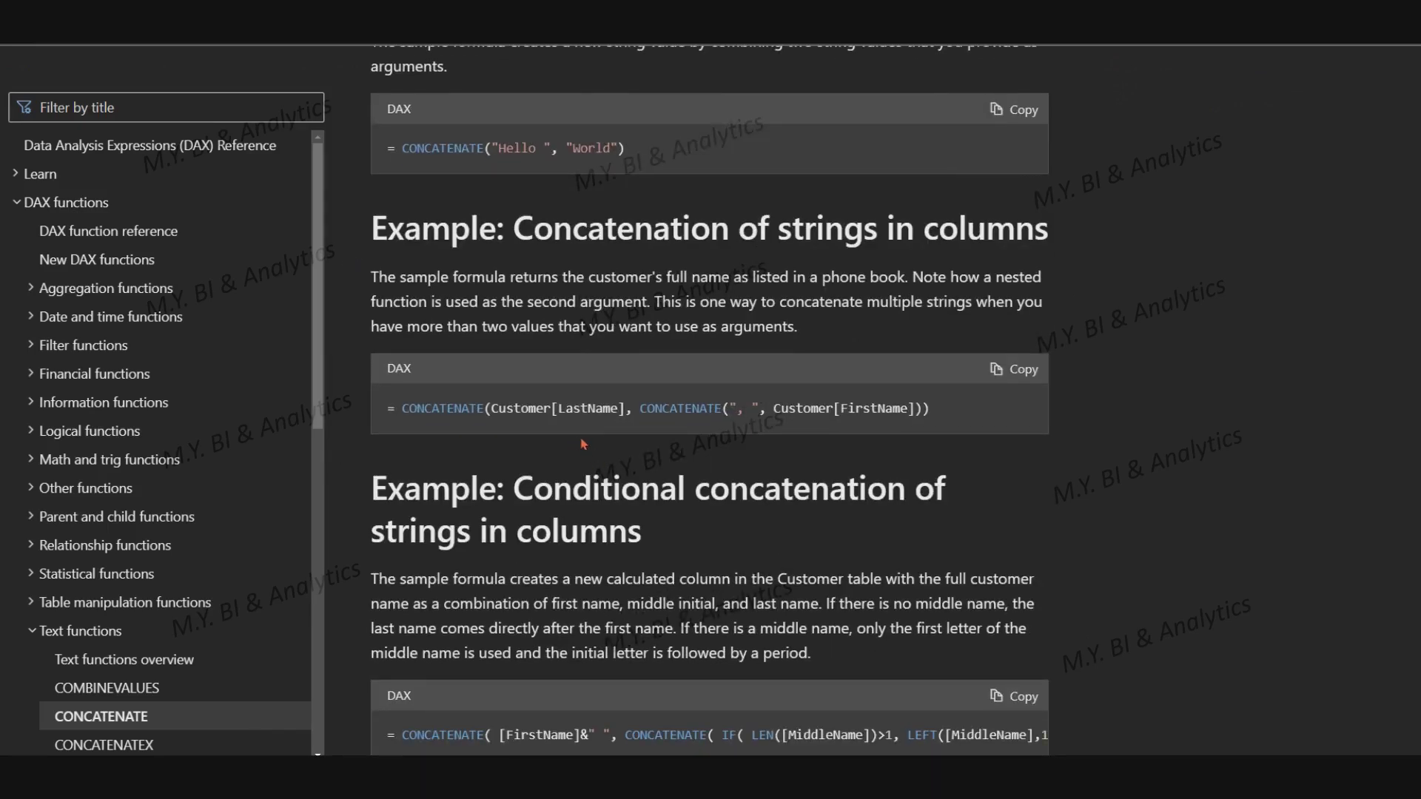
pyautogui.scroll(-2, 584, 444)
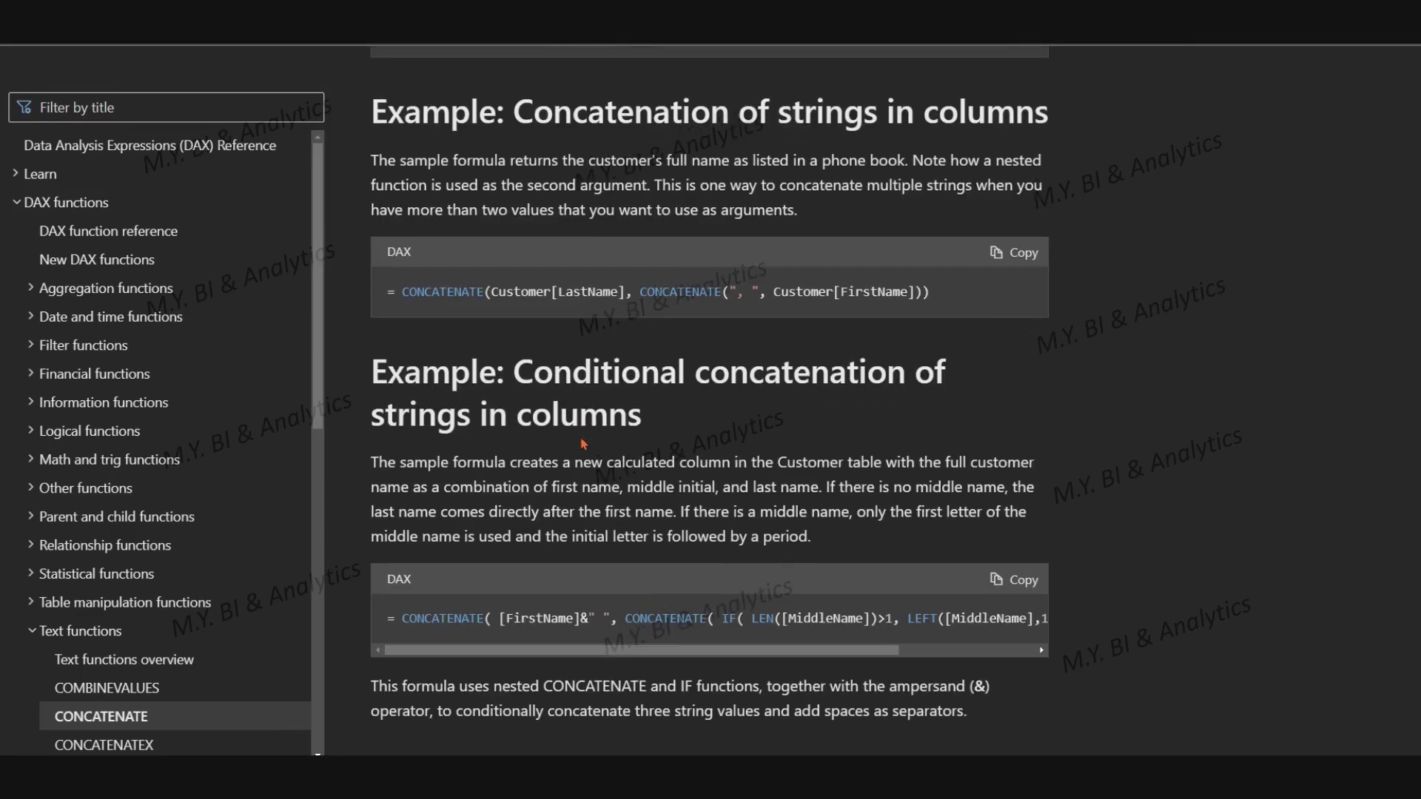
pyautogui.scroll(-15, 862, 354)
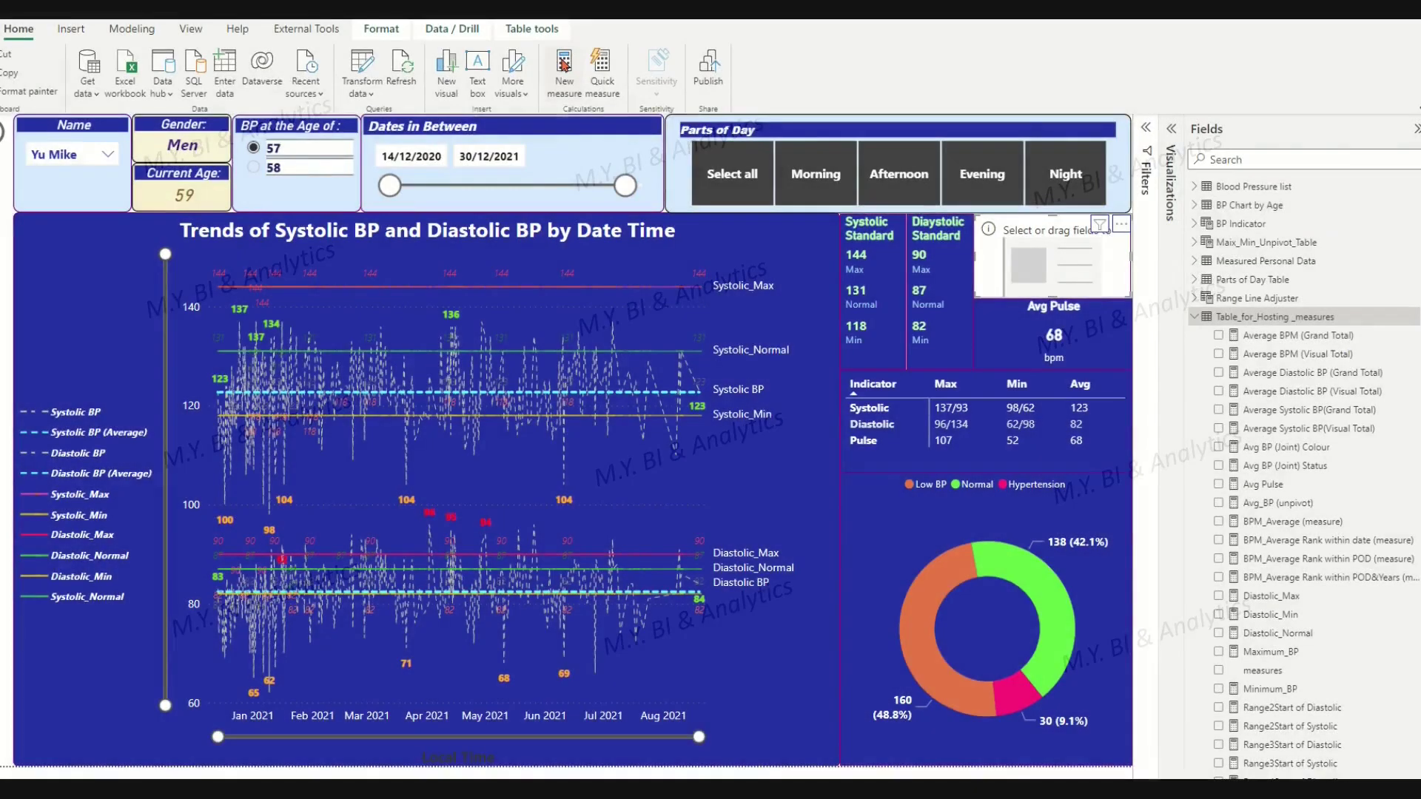
# - Create a measure 'Avg Blood Pressure (Jointwithstatus)' starting with Average Systolic BP(Visual Total)
pyautogui.click(565, 65)
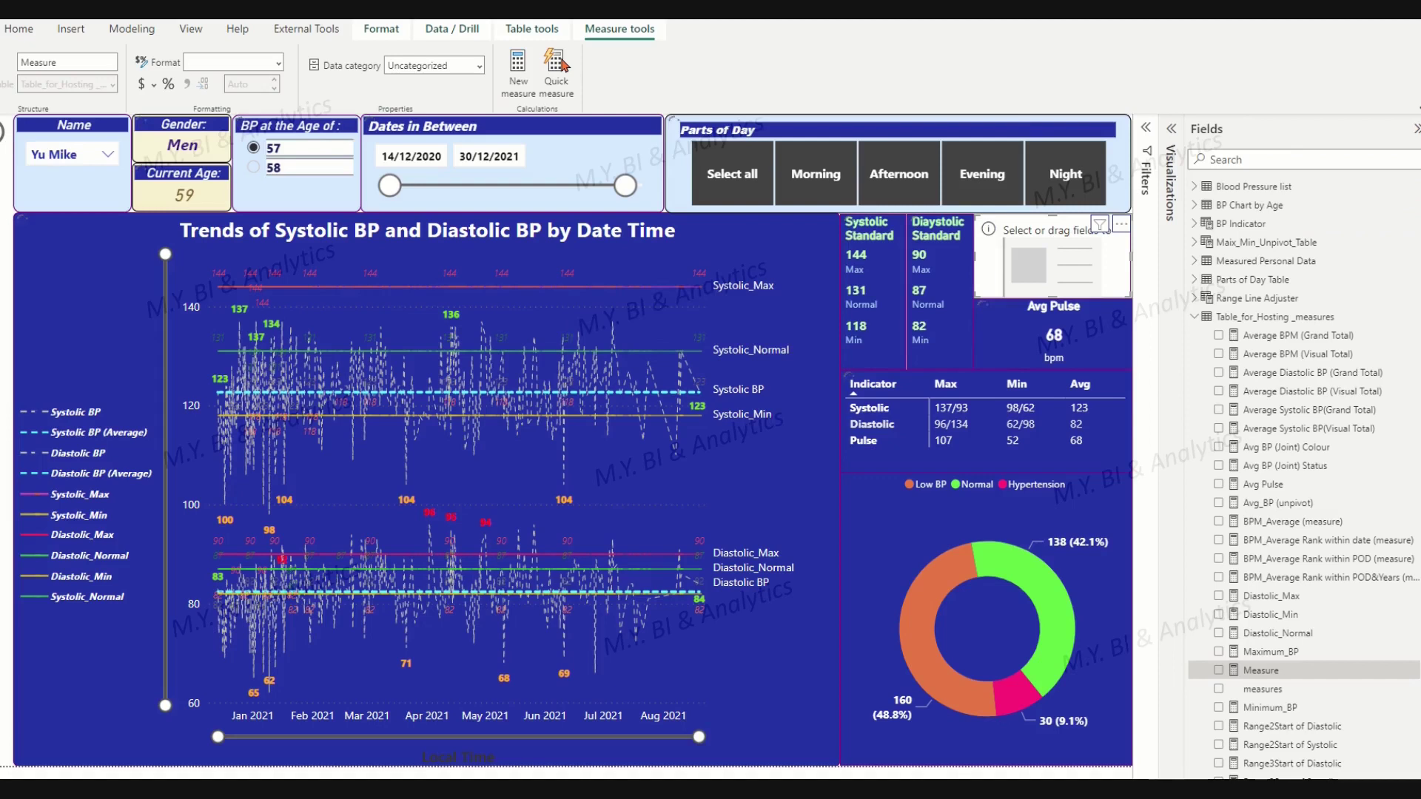
pyautogui.click(1145, 130)
pyautogui.press('BackSpace')
pyautogui.write('Avg ')
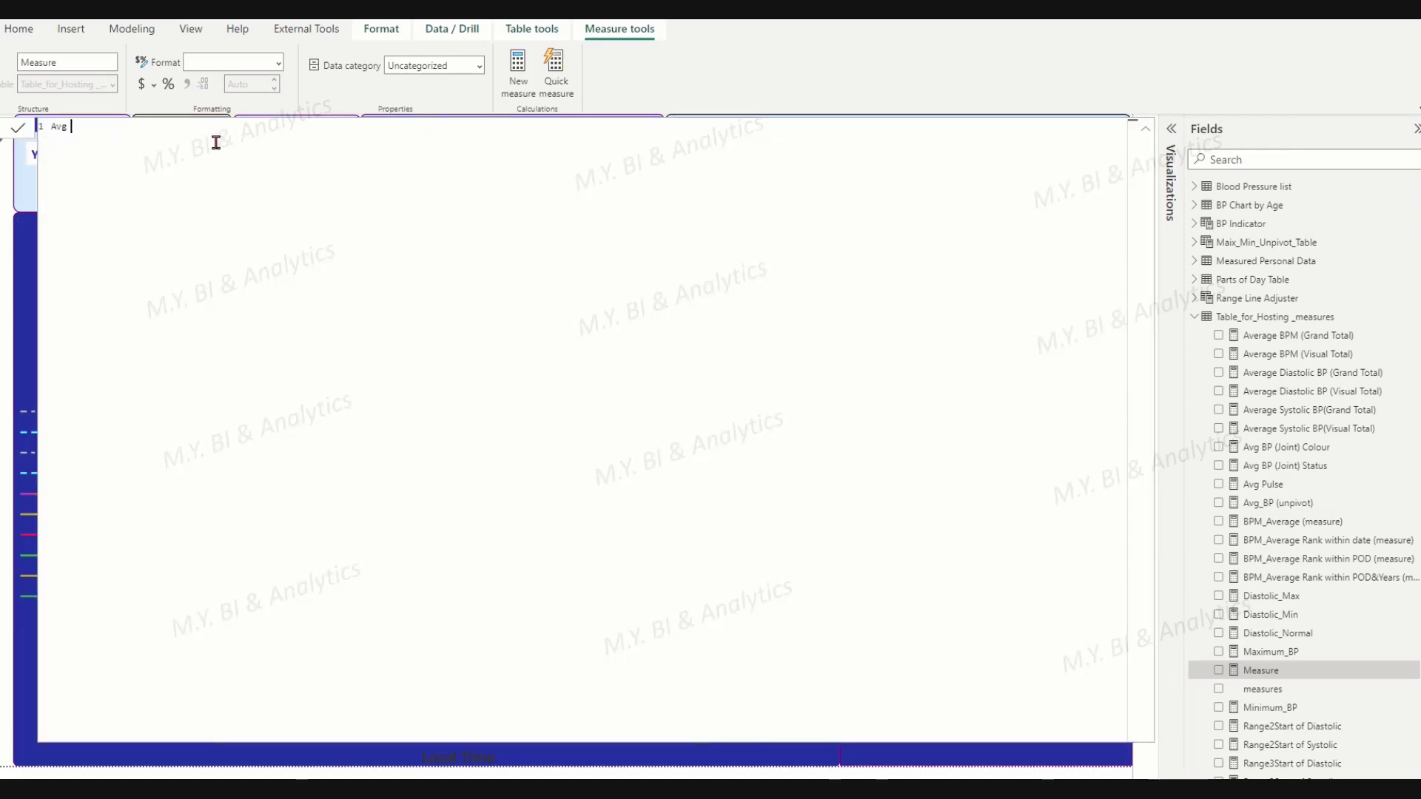
pyautogui.write('Blood Pressure (')
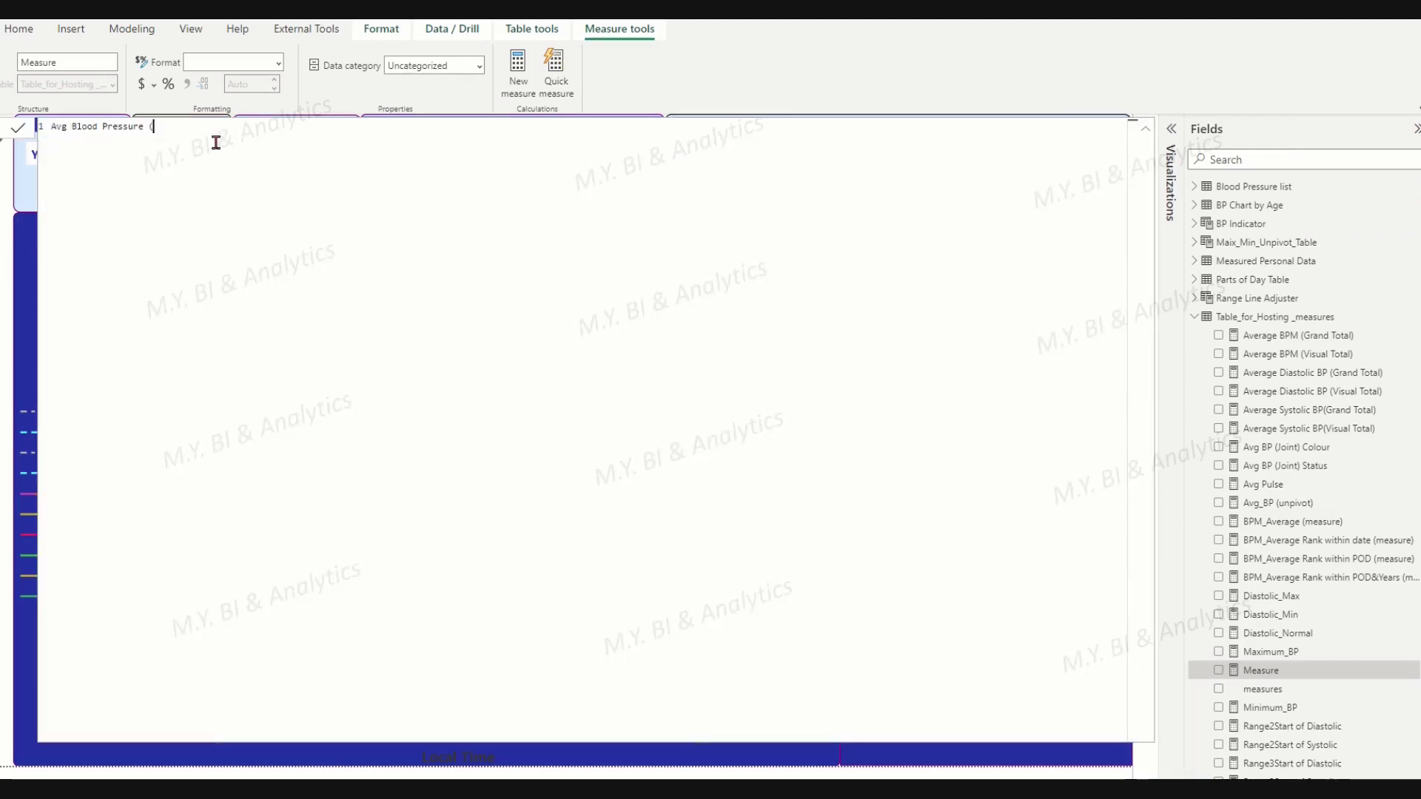
pyautogui.write('Jointwithstatus')
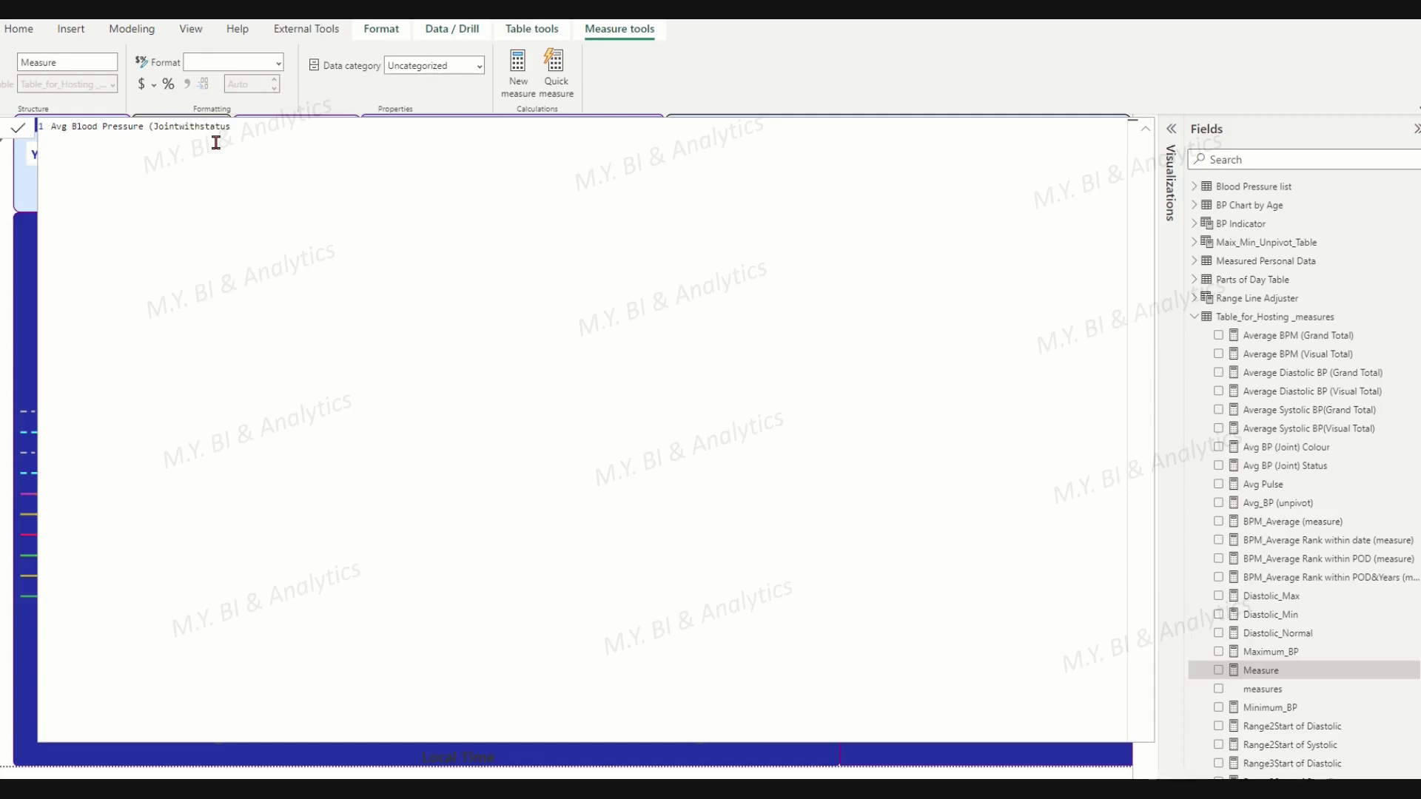
pyautogui.write(') =')
pyautogui.press('Return')
pyautogui.write('[')
pyautogui.press('Down')
pyautogui.press('Down')
pyautogui.press('Down')
pyautogui.press('Down')
pyautogui.press('Down')
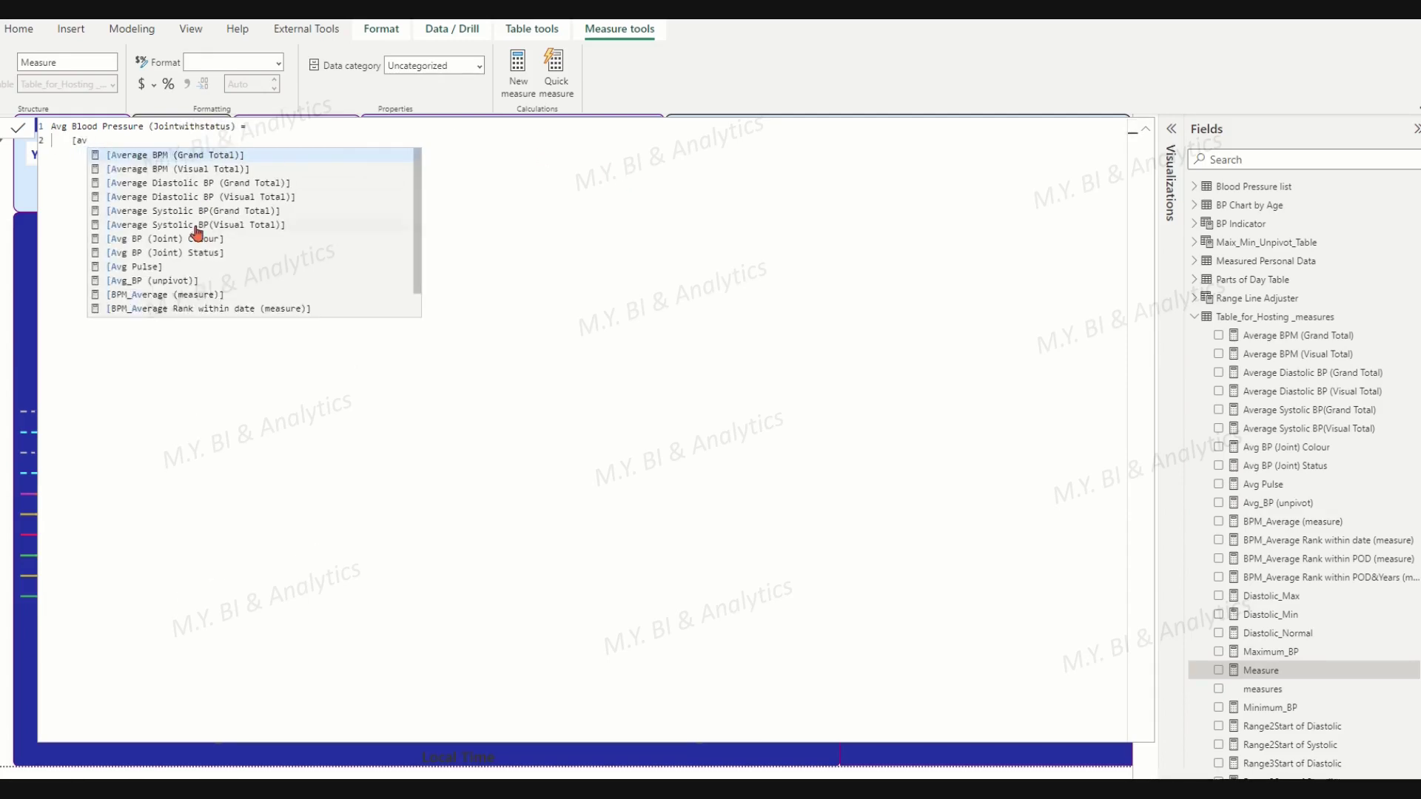
pyautogui.press('Tab')
# - Append a "/" separator and Average Diastolic BP (Visual Total) using &
pyautogui.press('Return')
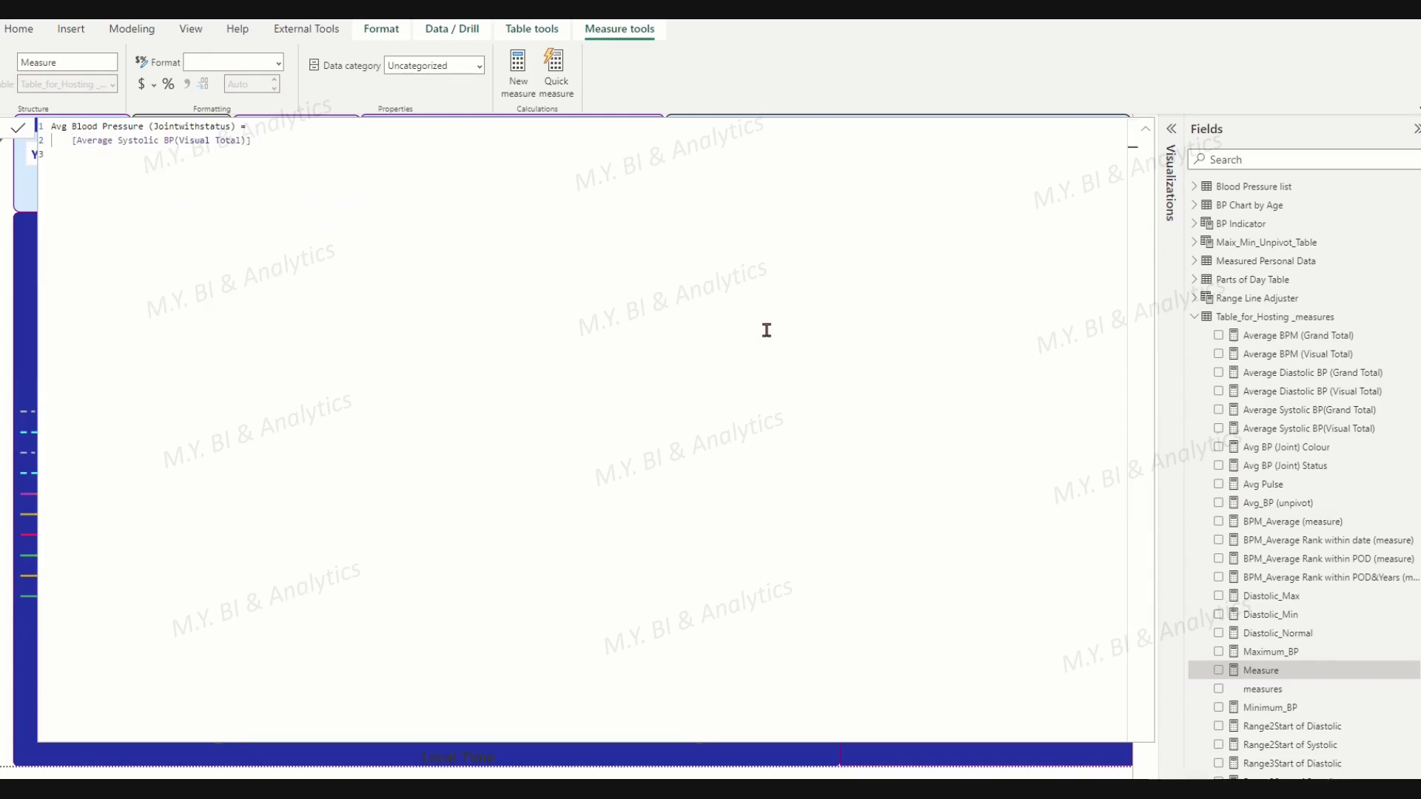
pyautogui.write('&"/"')
pyautogui.press('Return')
pyautogui.write('&[')
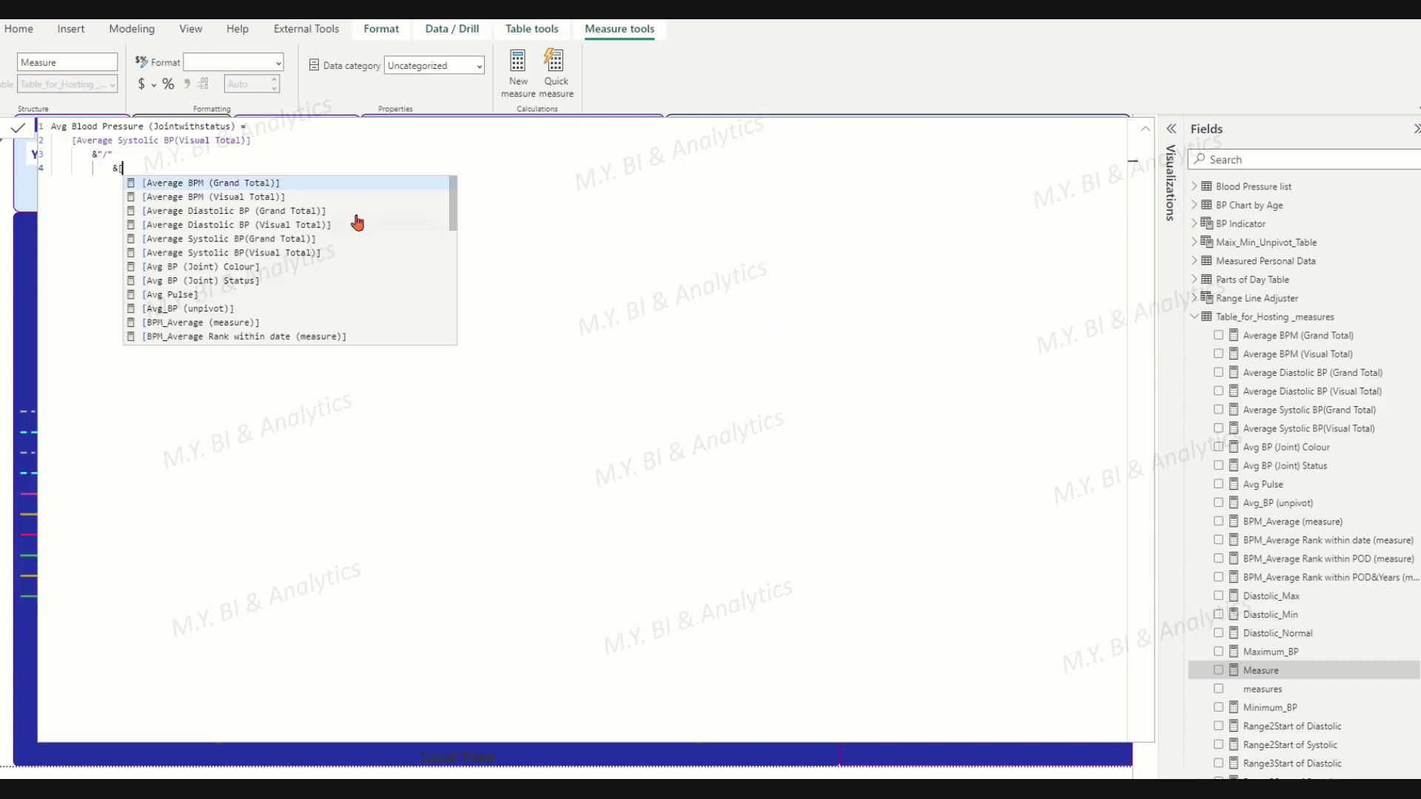
pyautogui.click(252, 225)
pyautogui.press('Return')
# - Finish the formula with " (", Avg BP (Joint) Status and ")", then commit it
pyautogui.write('&')
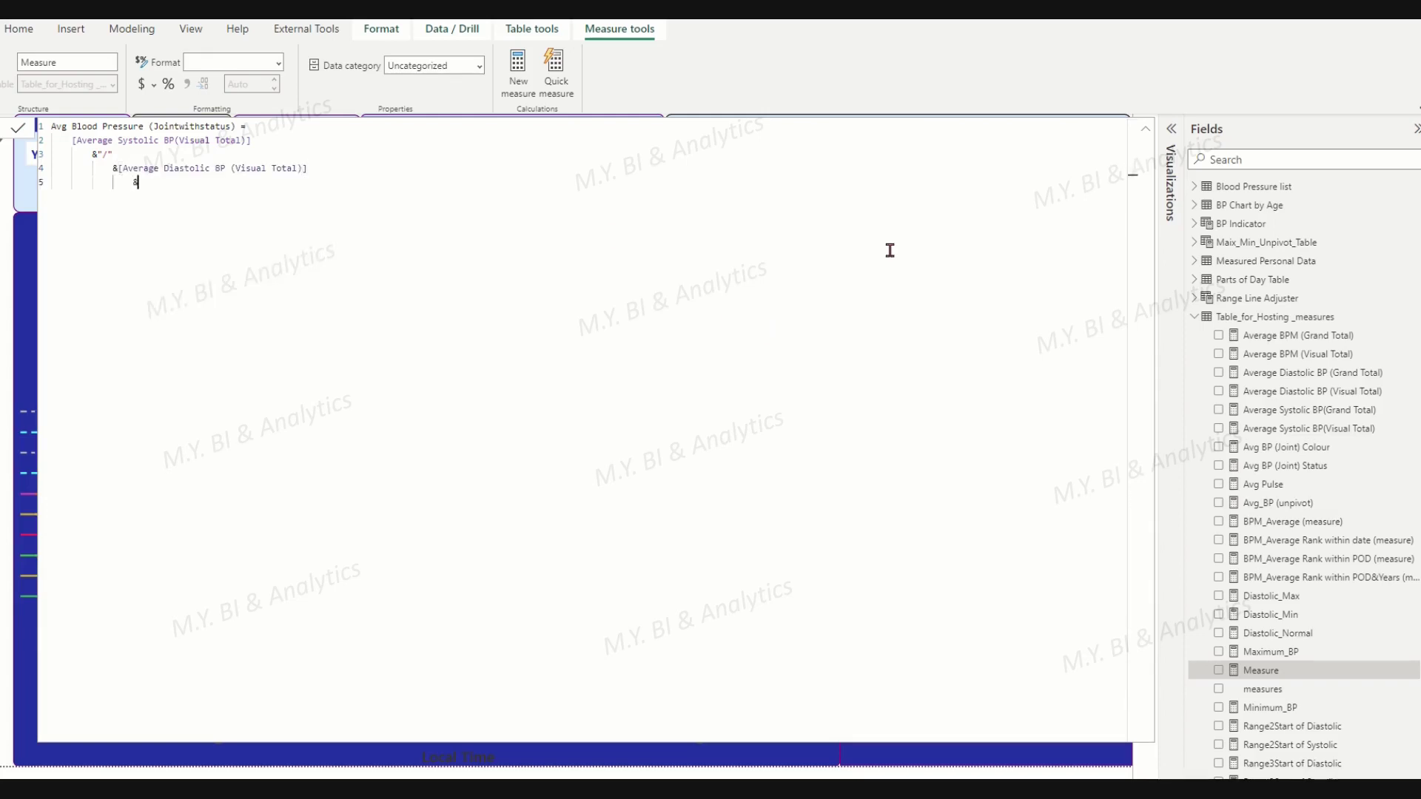
pyautogui.write('" ("')
pyautogui.press('Return')
pyautogui.write('&[')
pyautogui.click(290, 305)
pyautogui.press('Return')
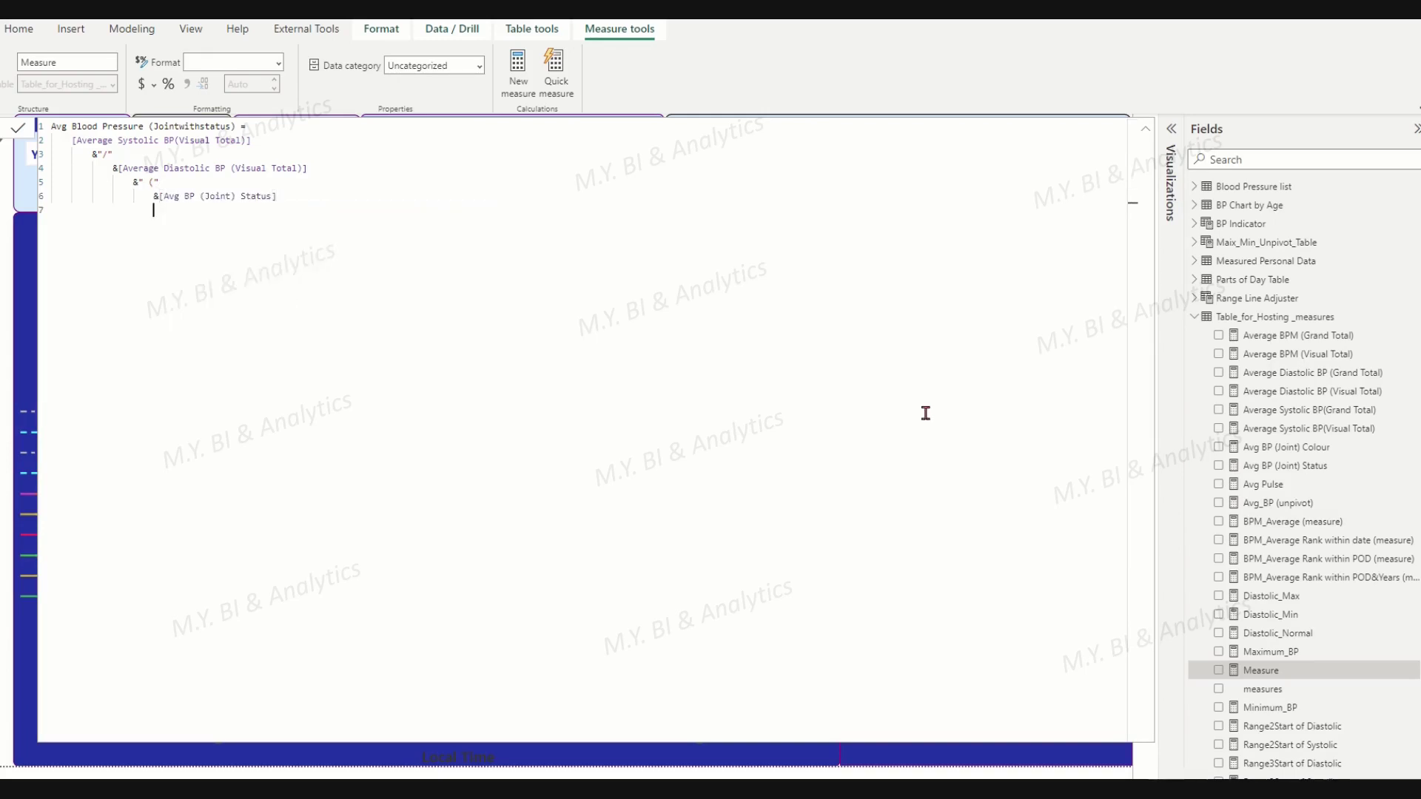
pyautogui.write('&")"')
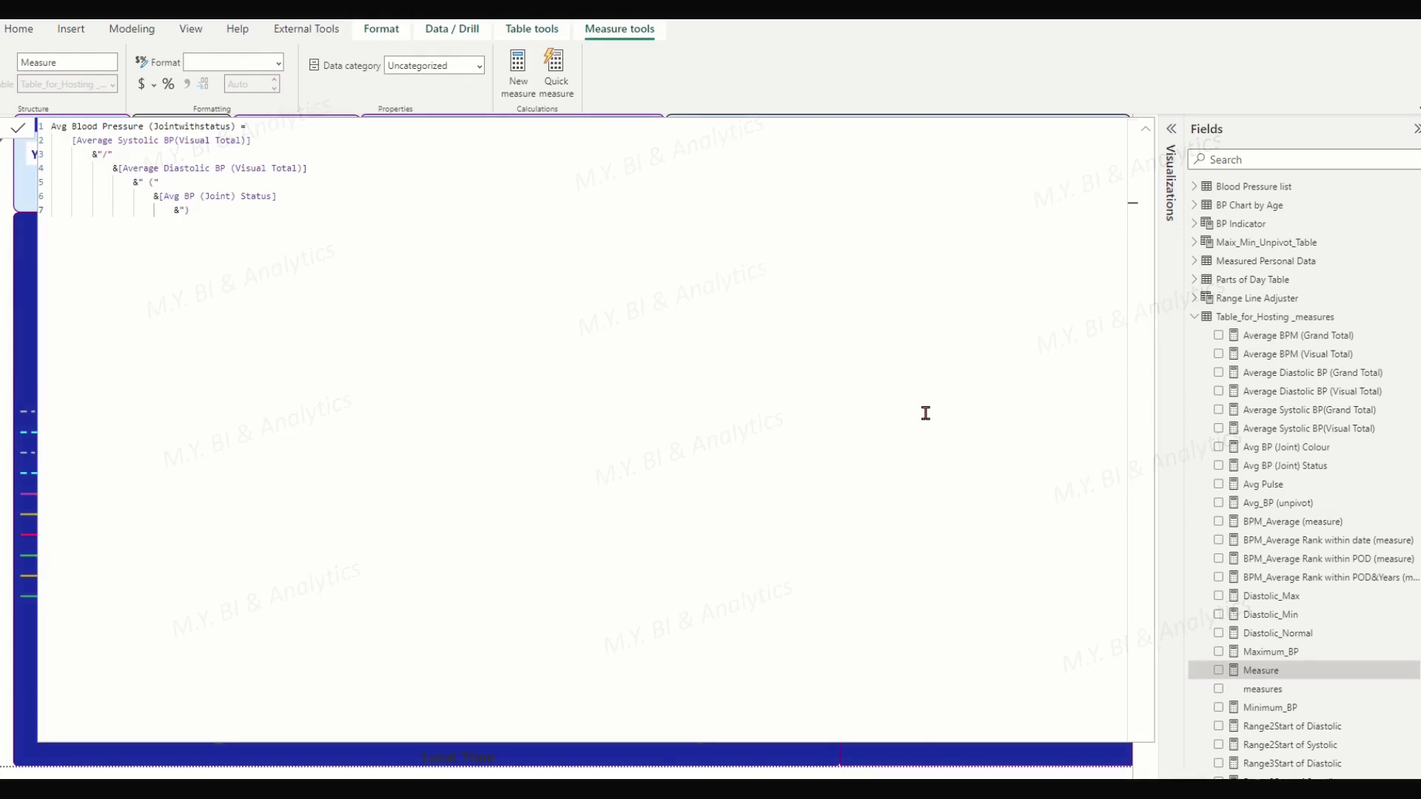
pyautogui.click(20, 131)
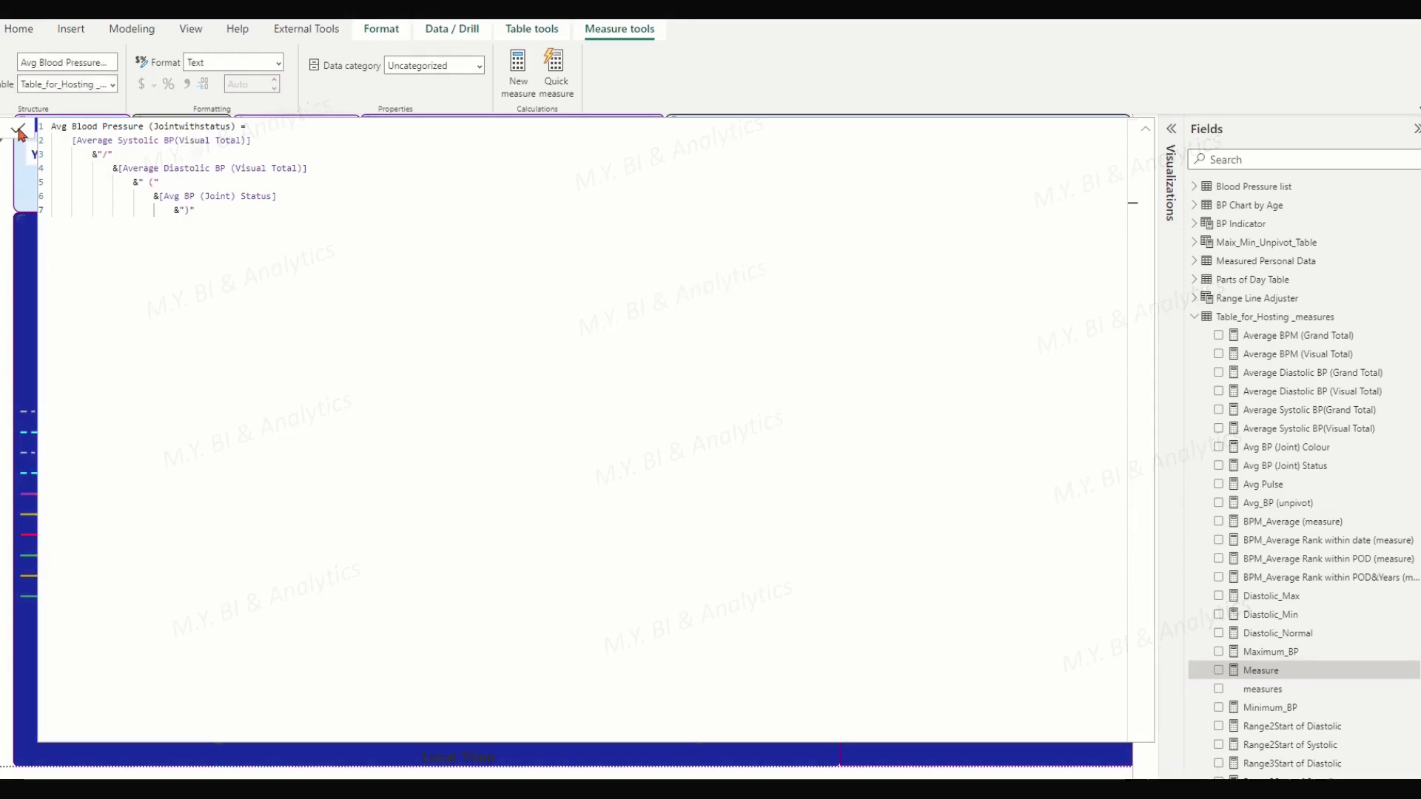
# - Place Avg Blood Pressure (Jointwithstatus) in the empty card's Fields well
pyautogui.click(1146, 130)
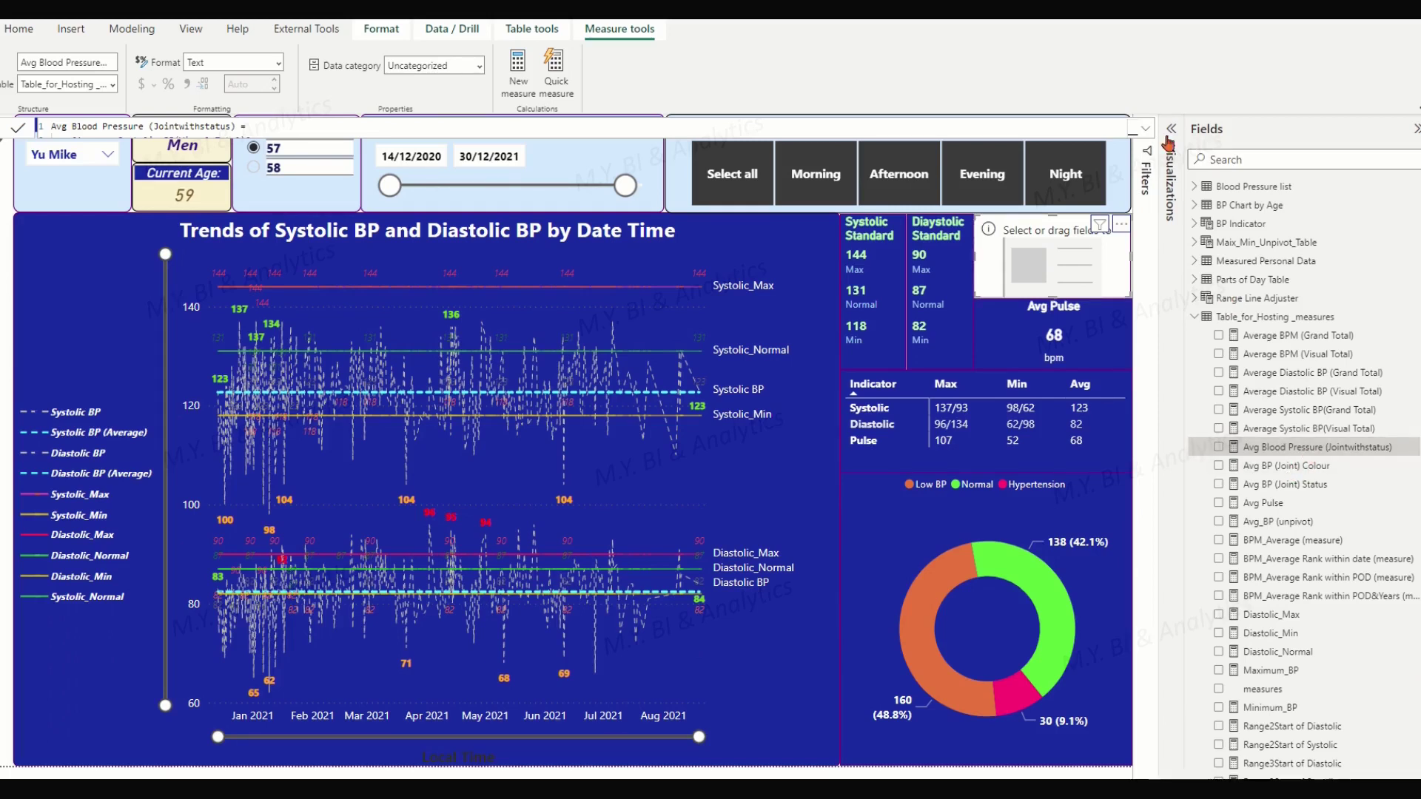
pyautogui.click(1171, 131)
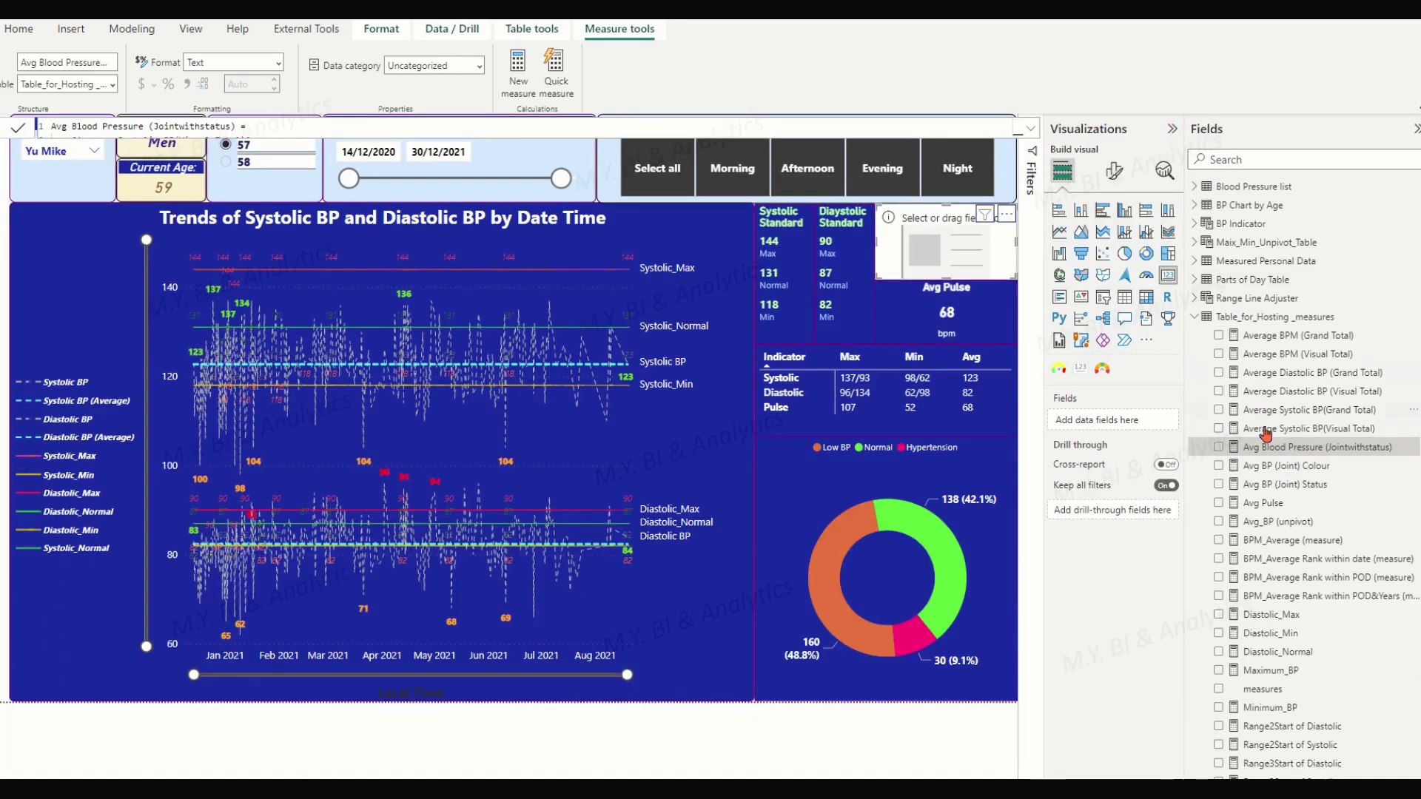
pyautogui.moveTo(1268, 448); pyautogui.dragTo(1138, 422)
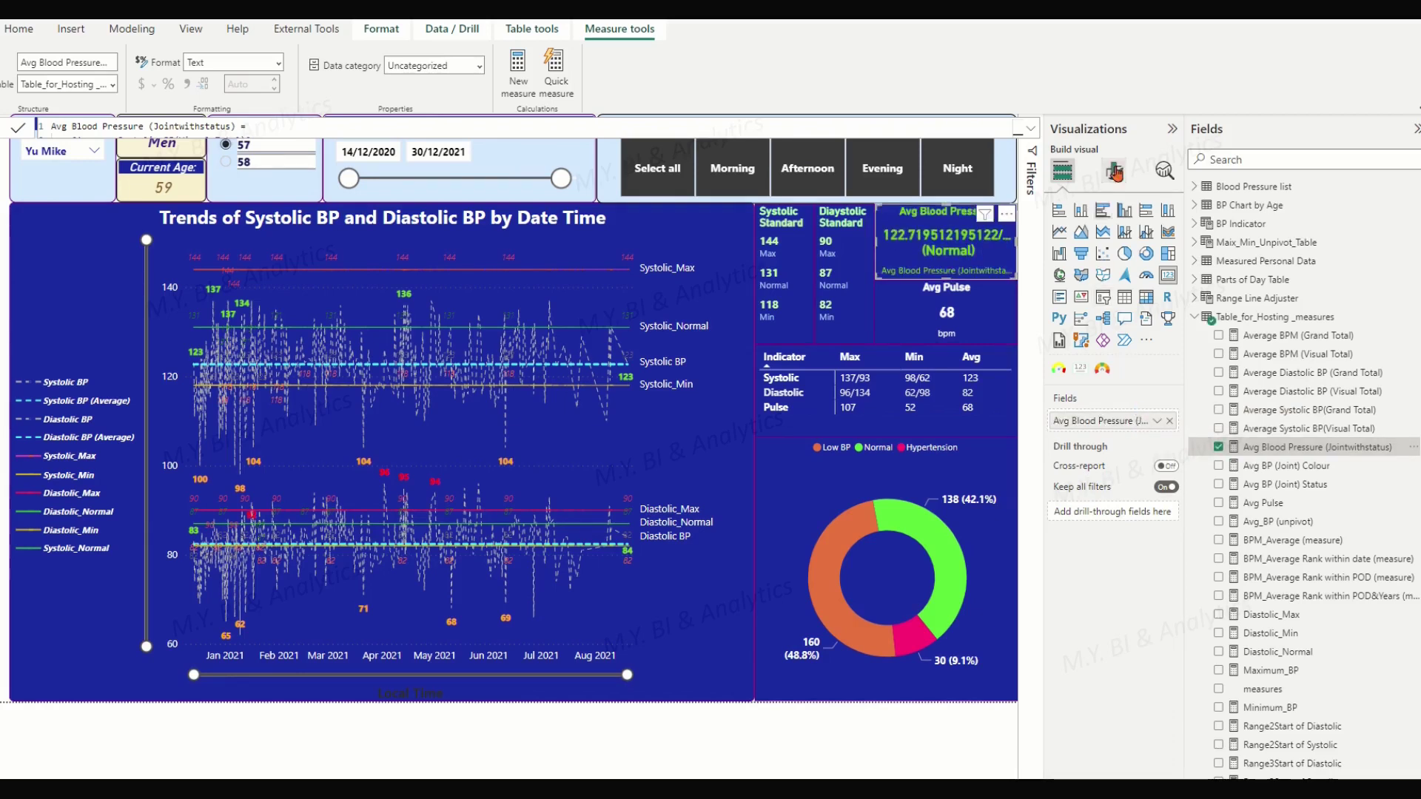
pyautogui.click(1169, 134)
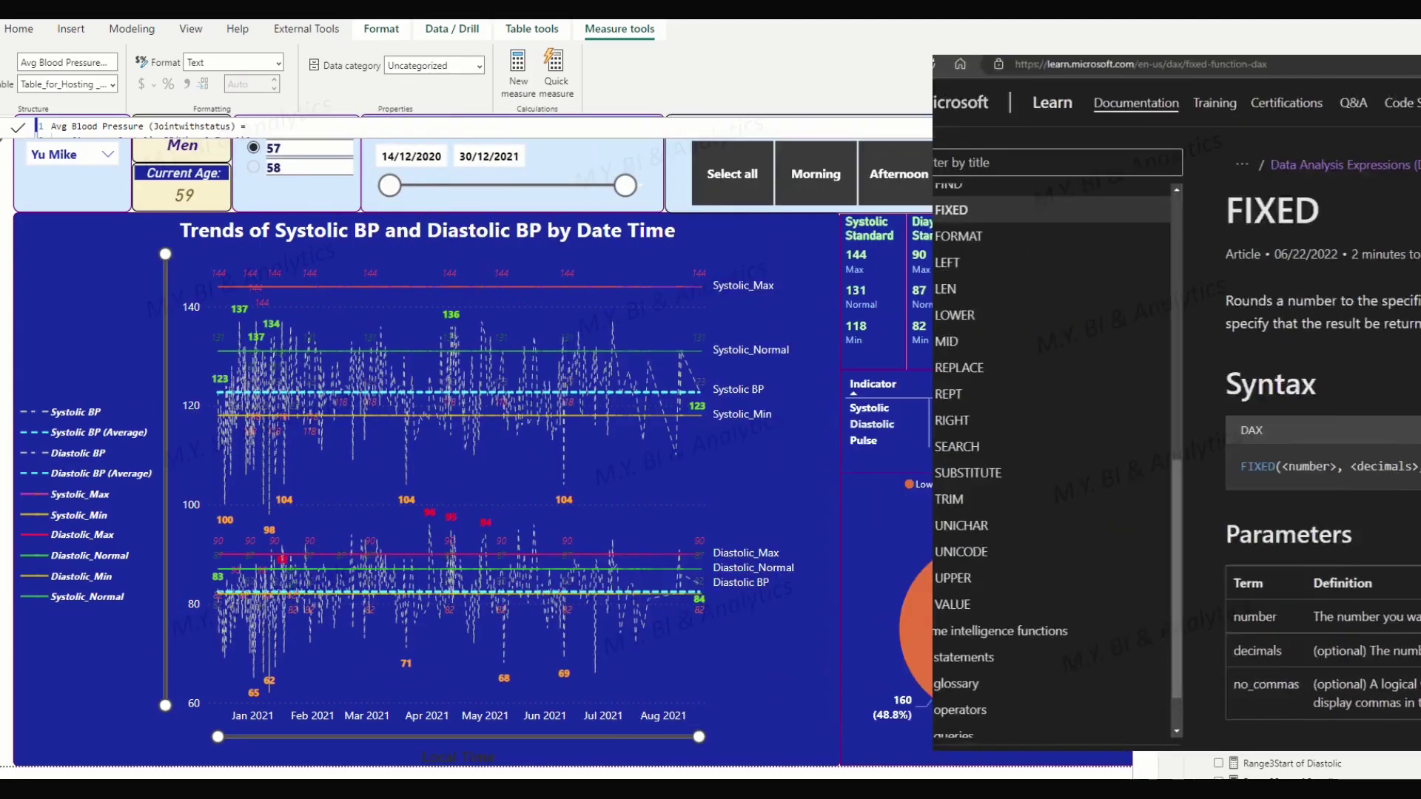
# - Wrap the systolic and diastolic averages in FIXED(...,1) and commit the measure
pyautogui.click(1147, 133)
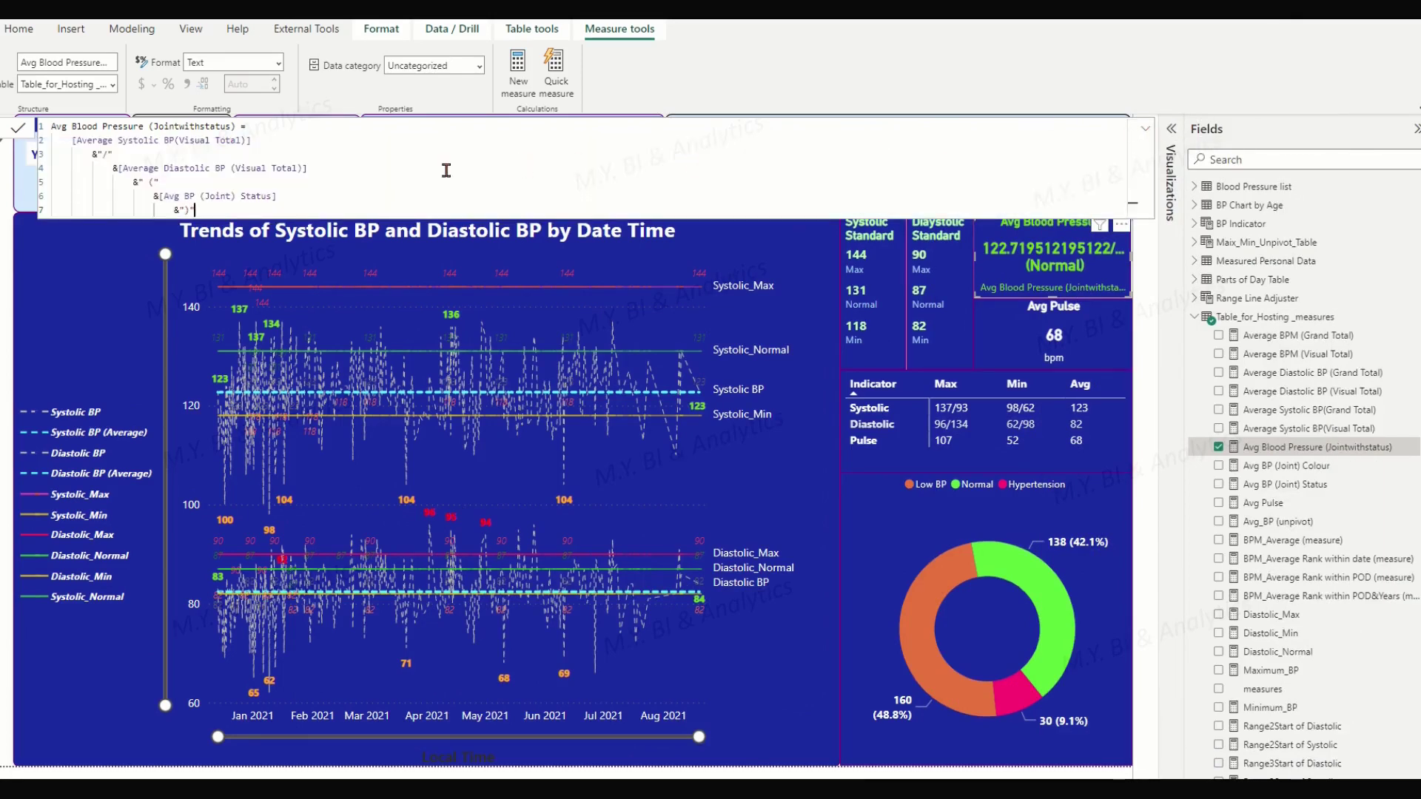
pyautogui.click(72, 140)
pyautogui.write('FIXED(')
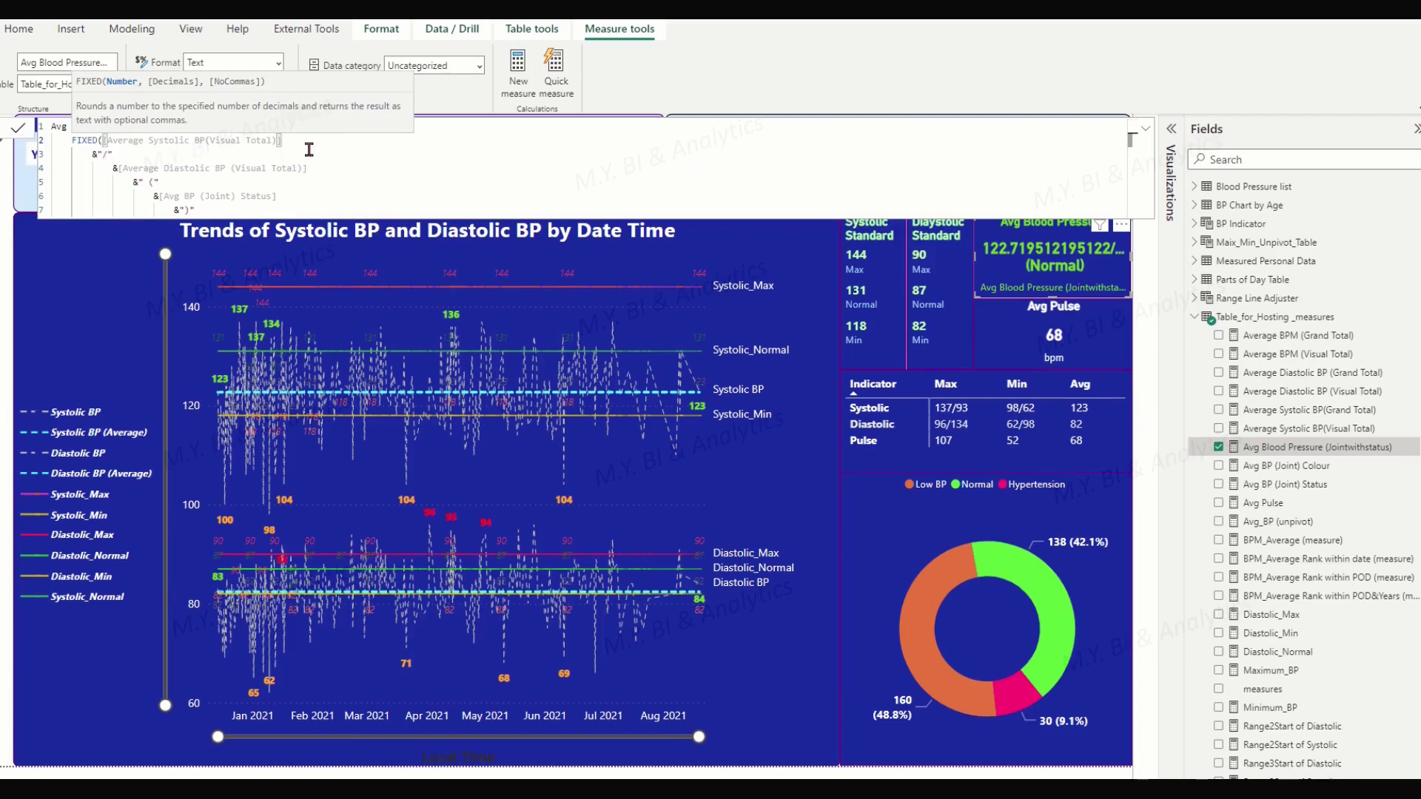
pyautogui.click(356, 142)
pyautogui.write(',1)')
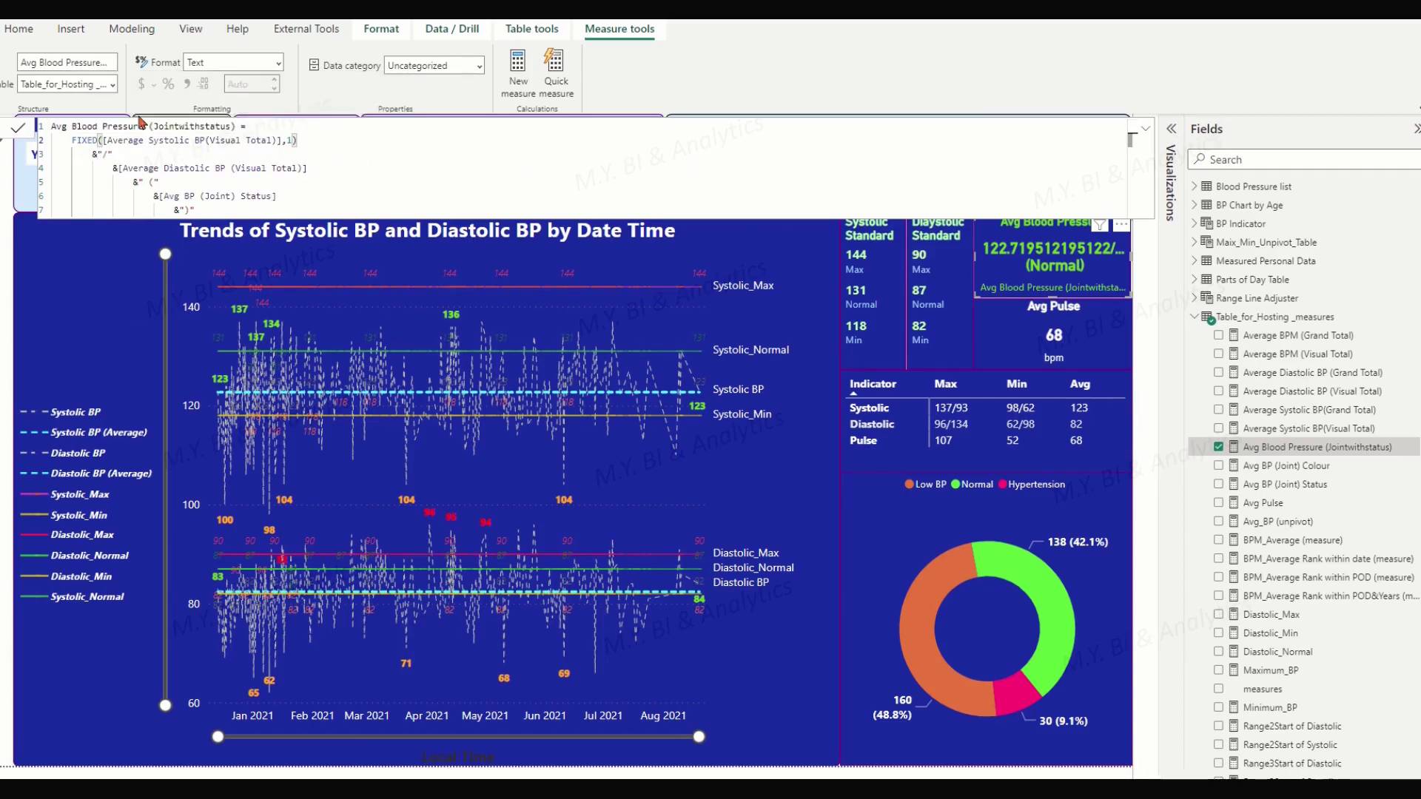
pyautogui.click(119, 168)
pyautogui.write('FIX')
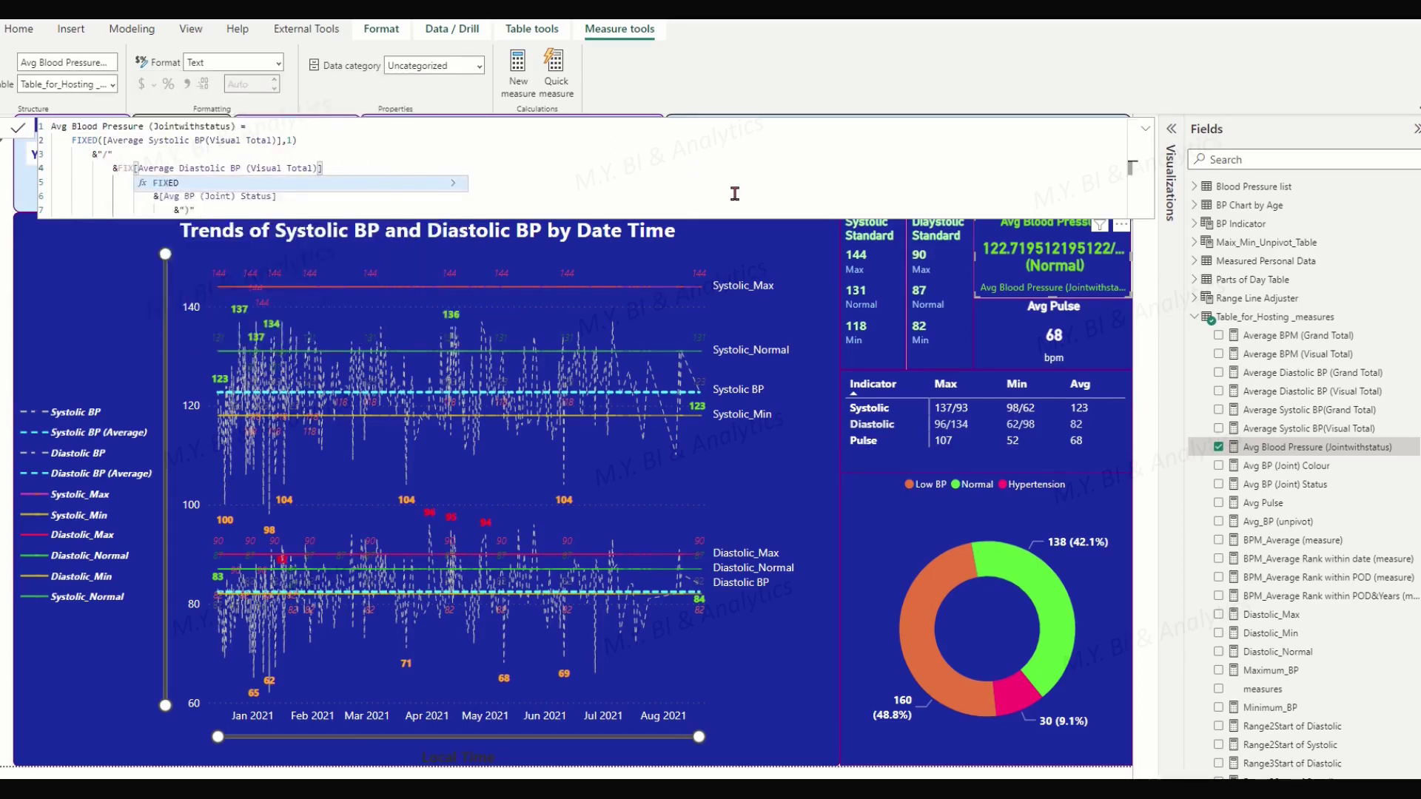
pyautogui.click(382, 188)
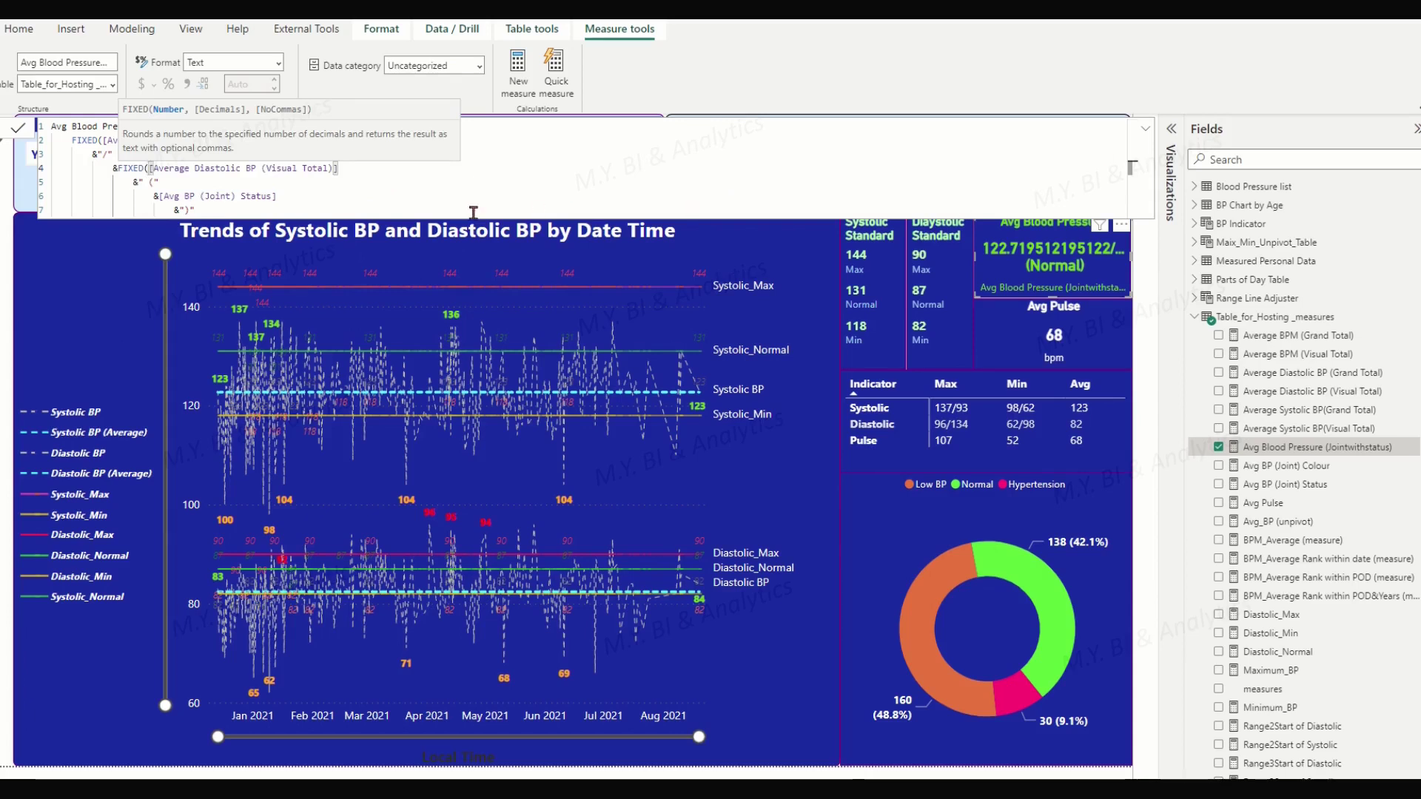
pyautogui.click(347, 170)
pyautogui.write(',1)')
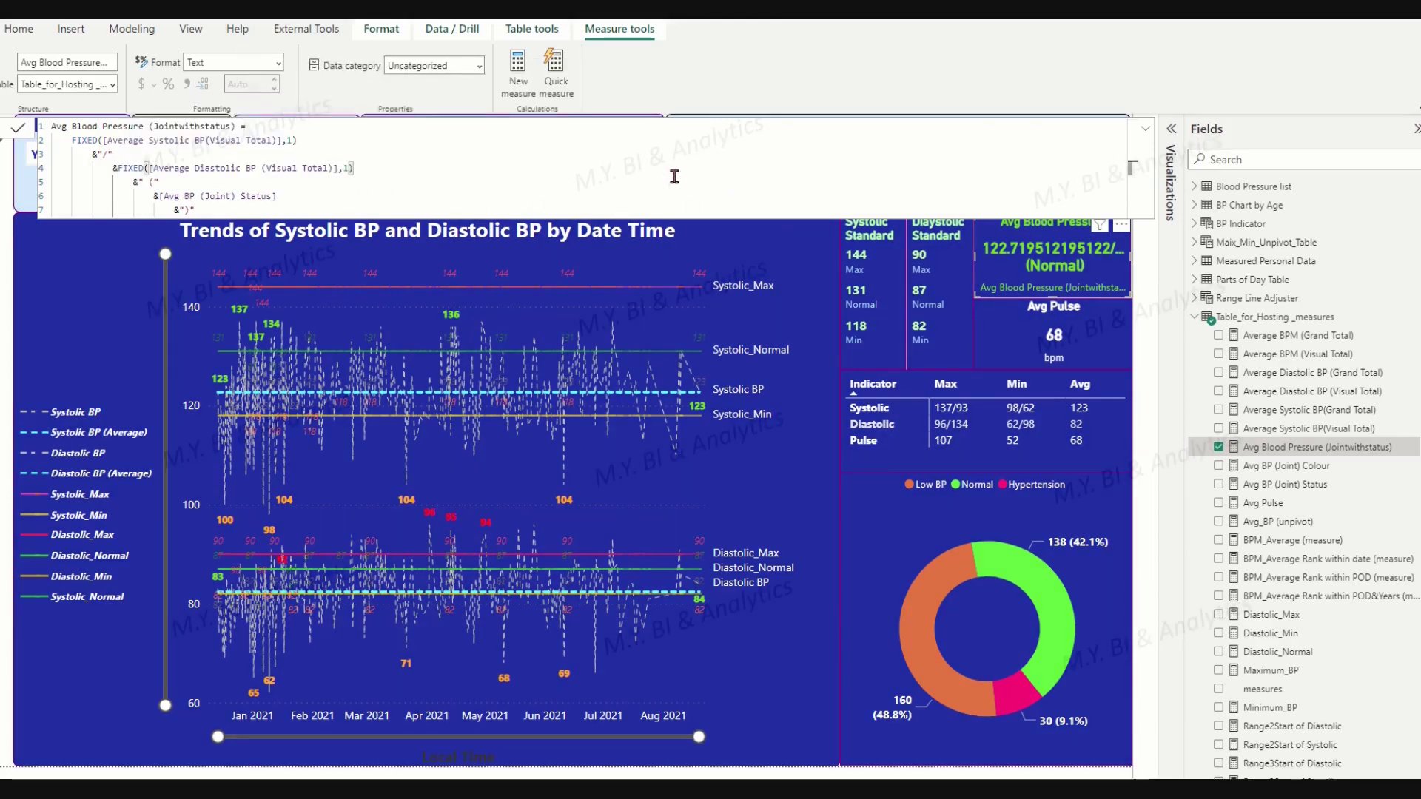
pyautogui.click(25, 133)
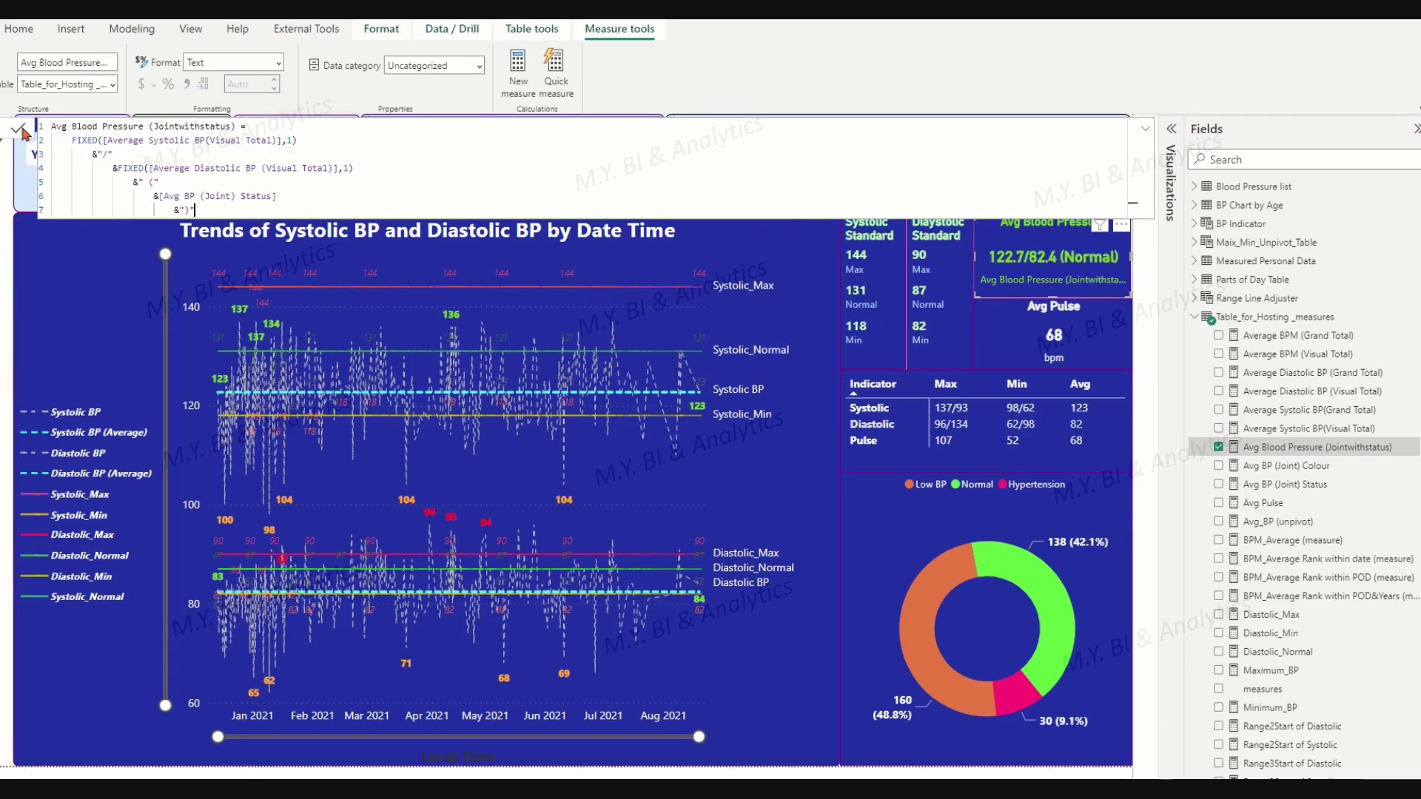
# - Rename the card's field, typing 'mmH' toward an mmHG label
pyautogui.click(1145, 128)
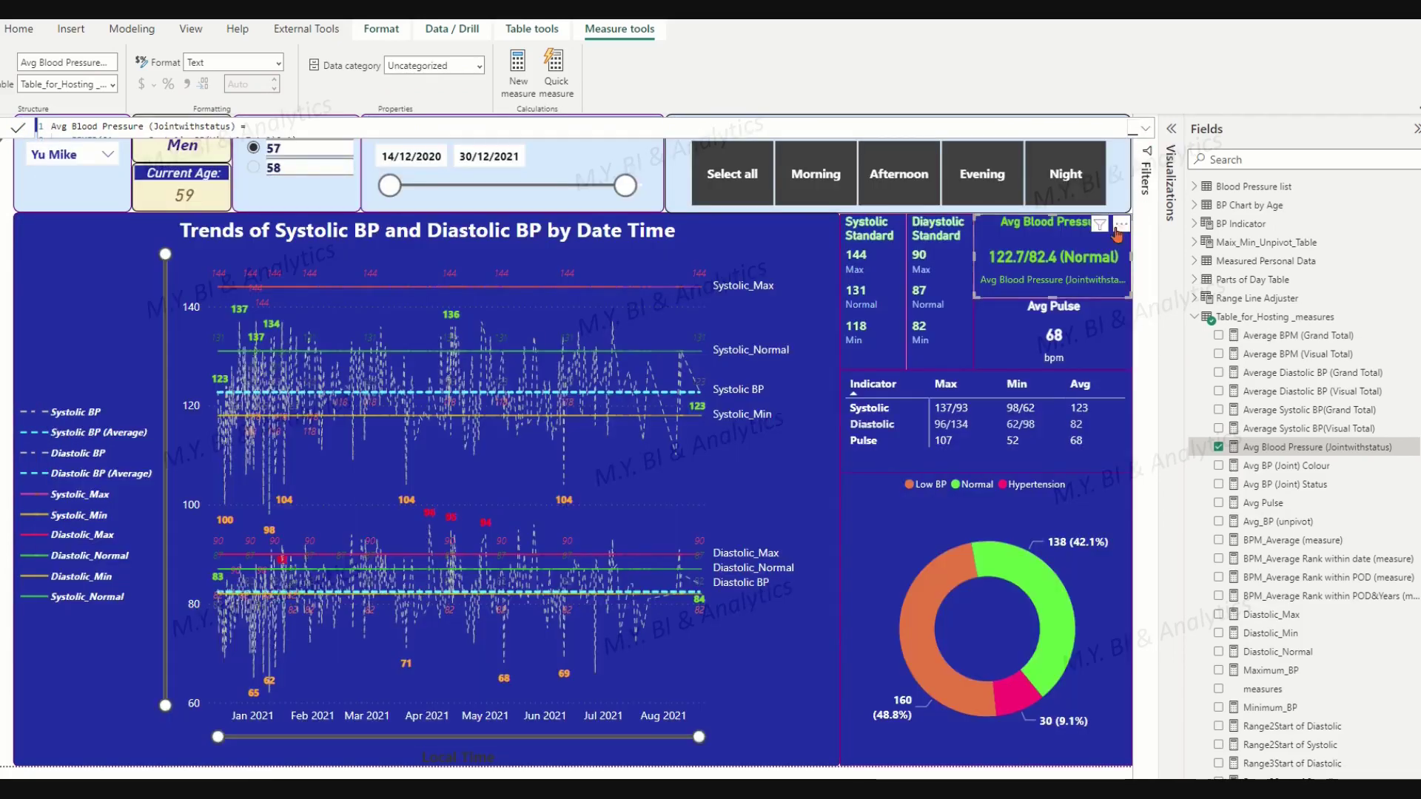
pyautogui.click(740, 311)
pyautogui.click(1171, 129)
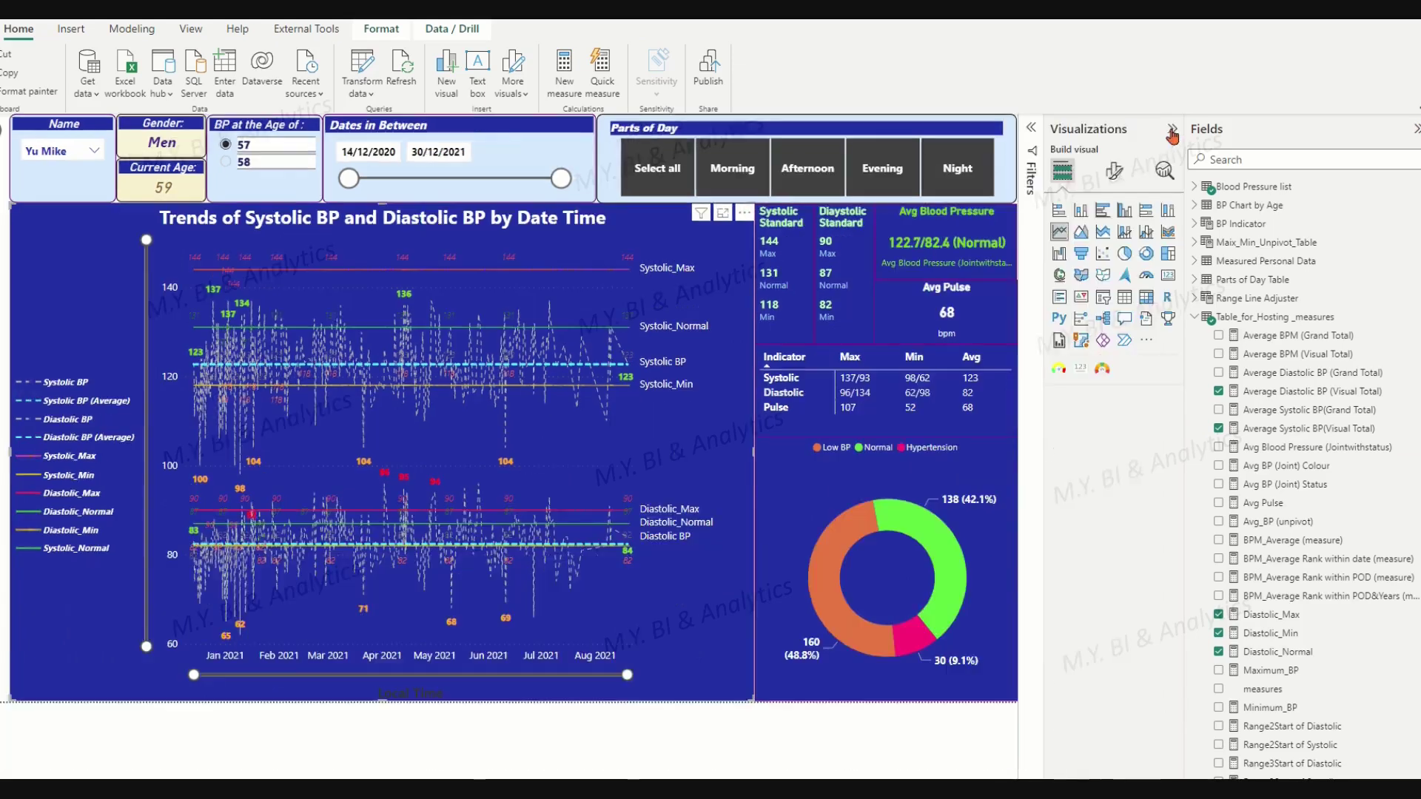
pyautogui.click(1009, 238)
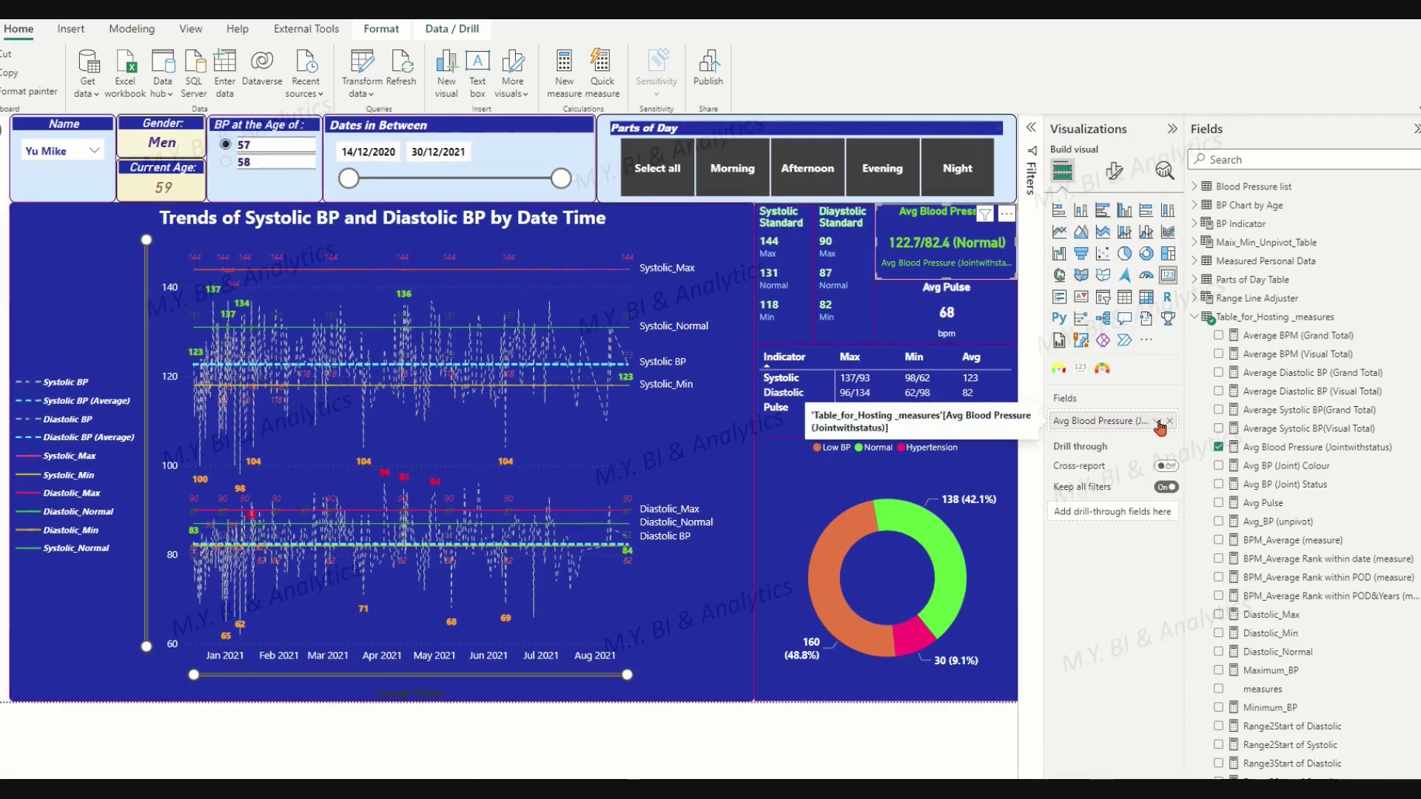
pyautogui.click(1156, 420)
pyautogui.click(1191, 444)
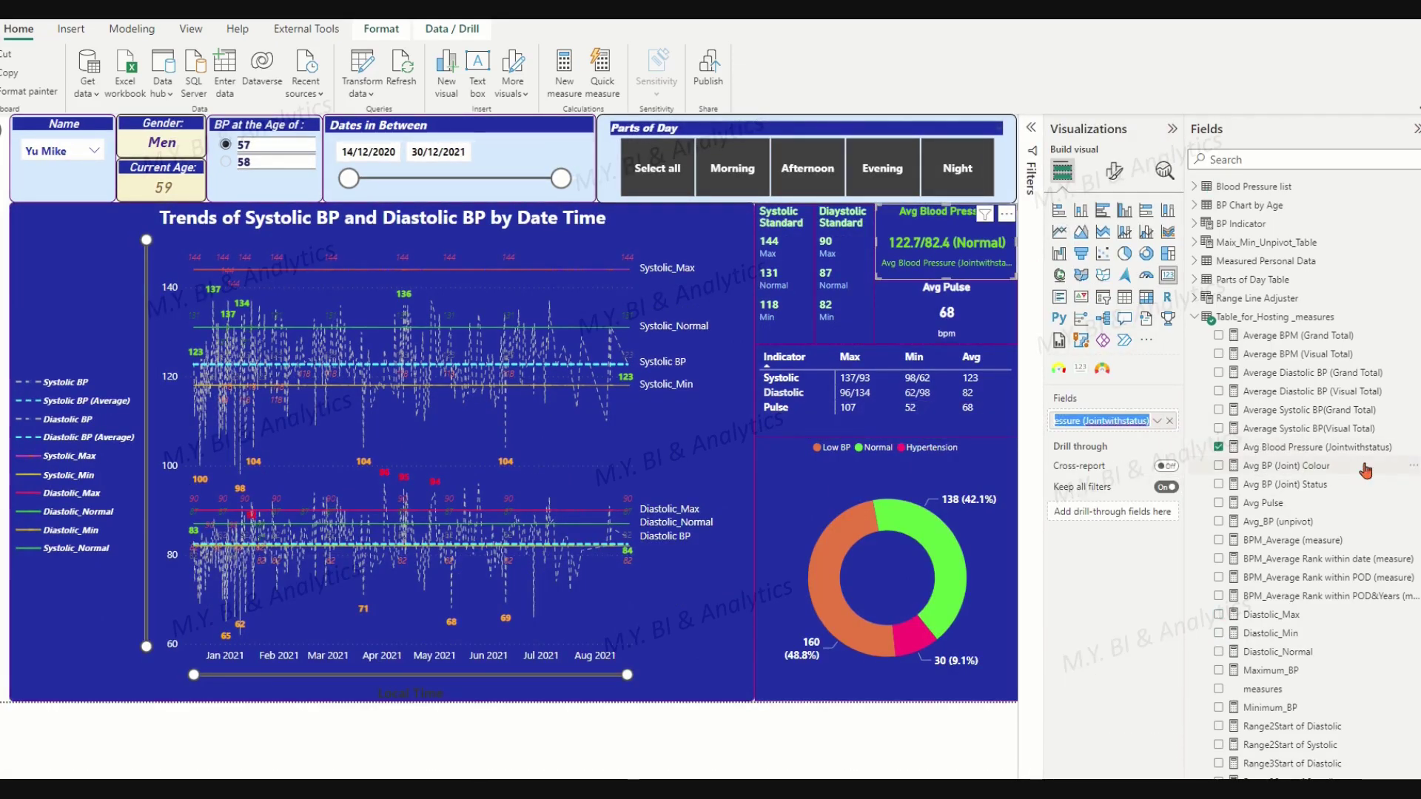
pyautogui.write('mmH')
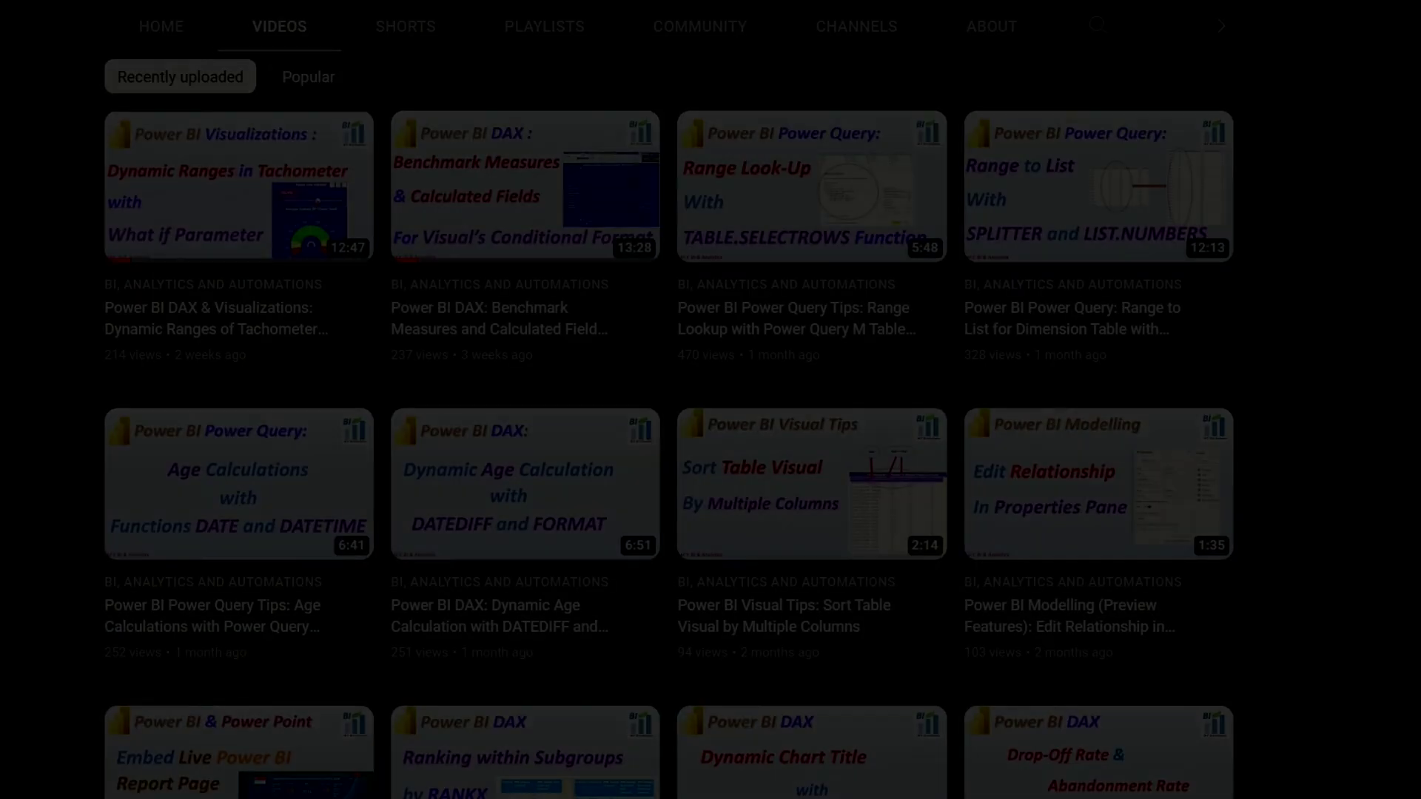
pyautogui.scroll(-2, 670, 399)
pyautogui.scroll(-7, 671, 400)
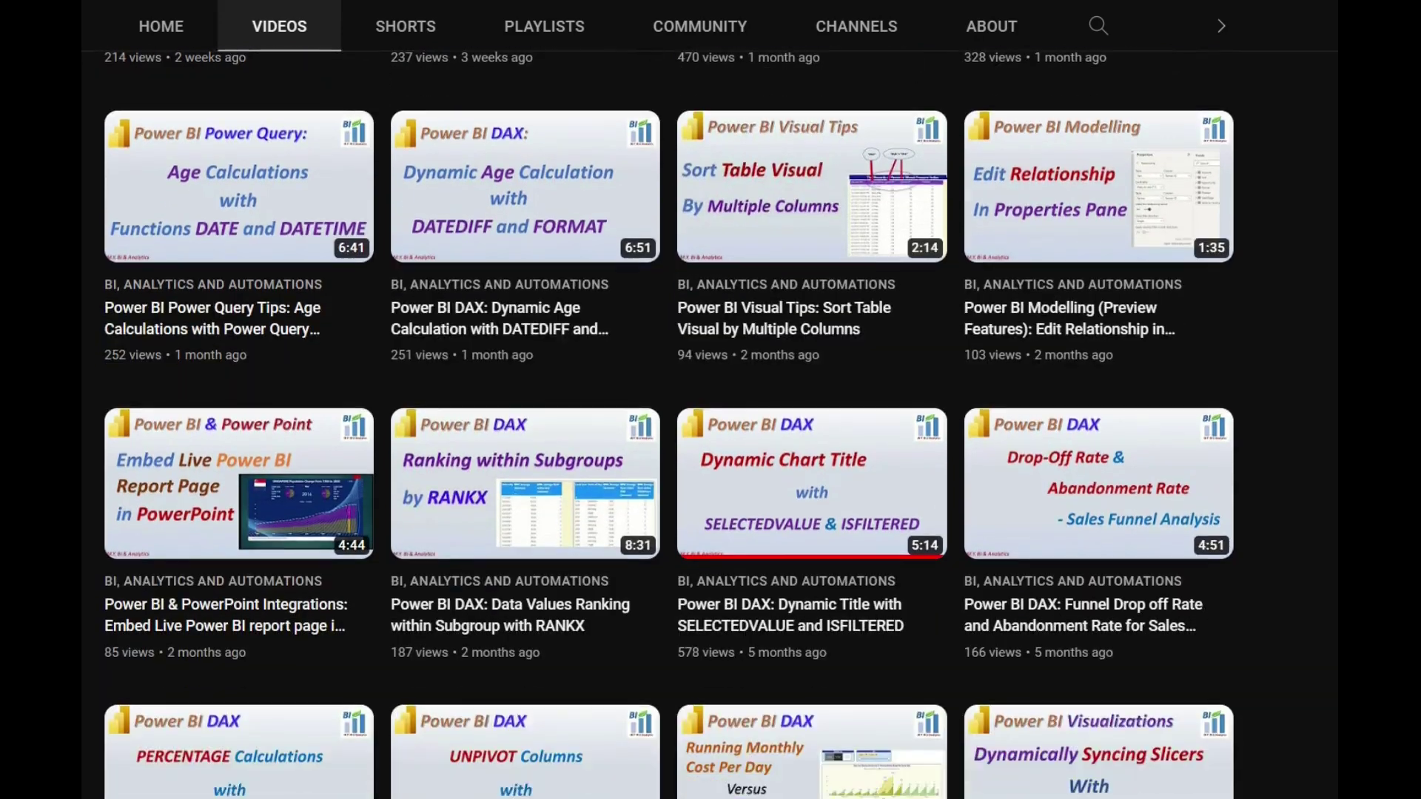
pyautogui.scroll(-7, 671, 400)
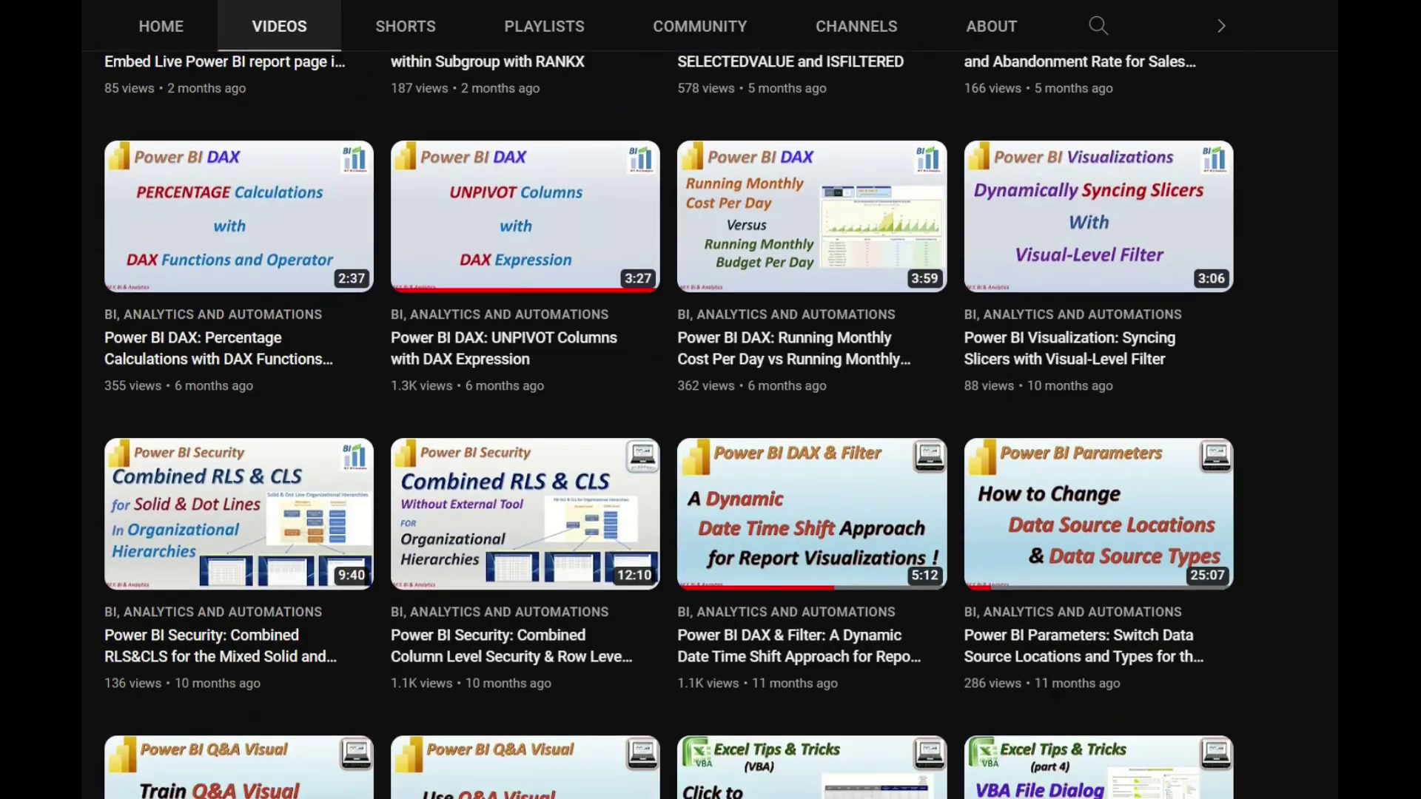